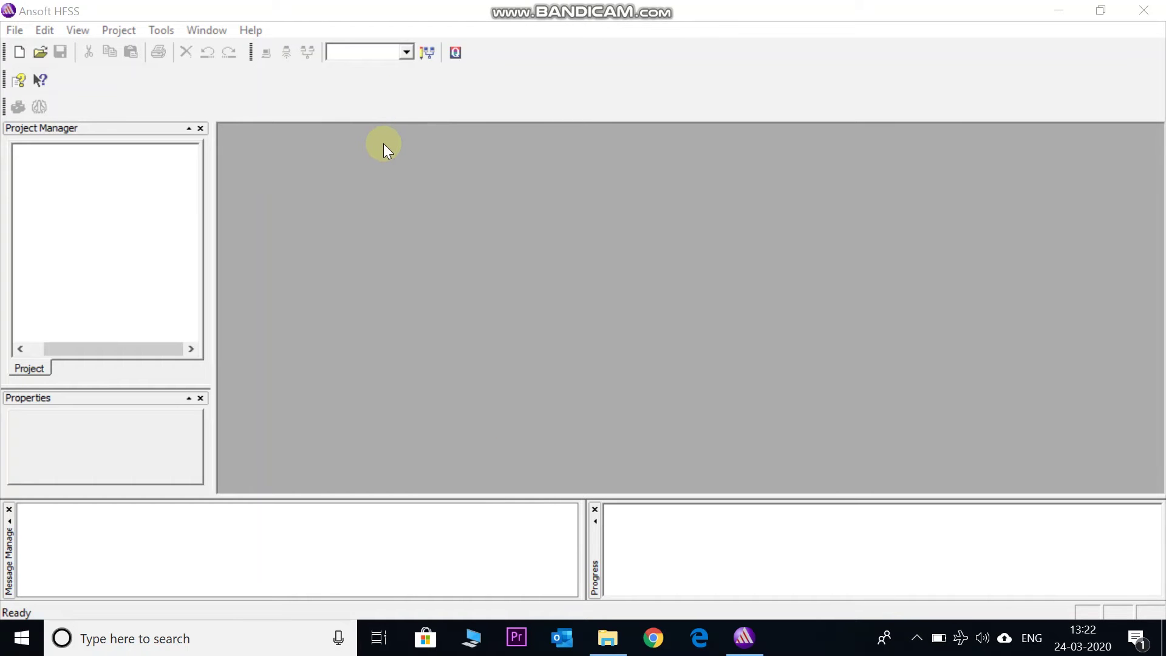
- Open the File menu in Ansoft HFSS
click(14, 28)
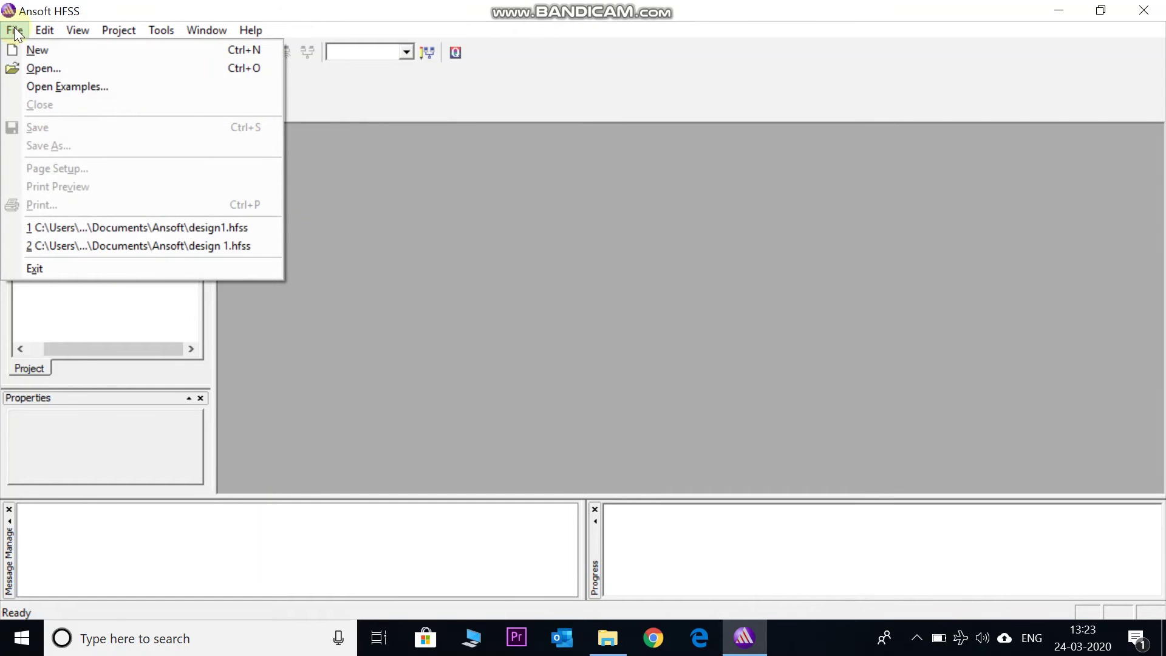
- Create a new project, rename it design1, and insert an HFSS design into it
click(35, 50)
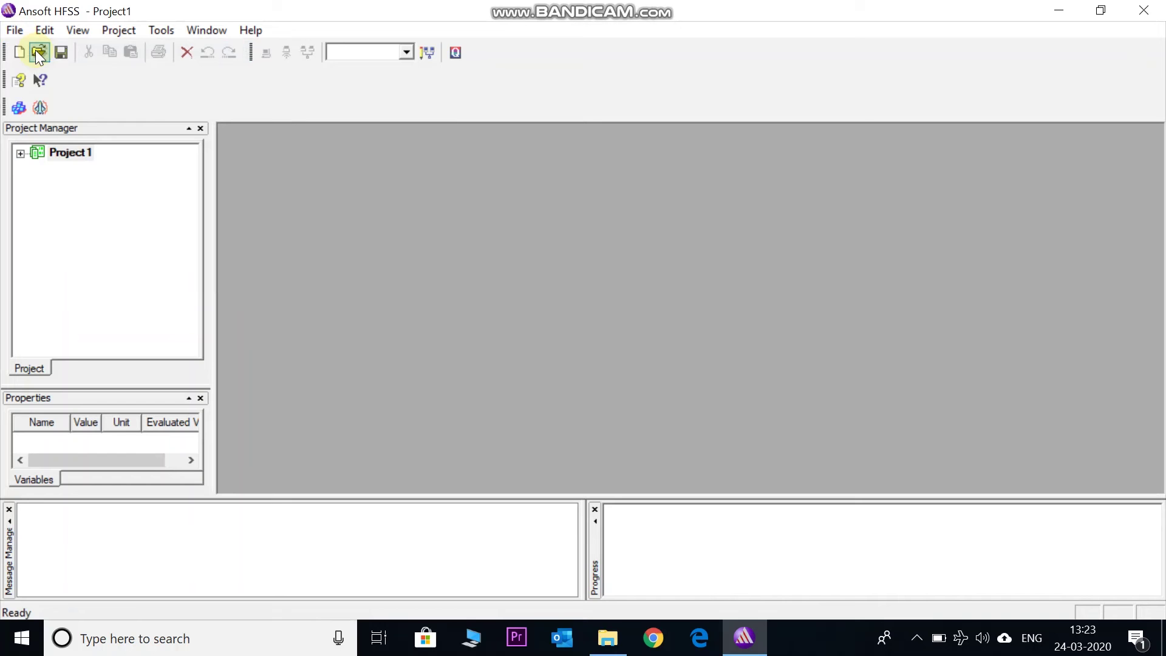
right_click(61, 154)
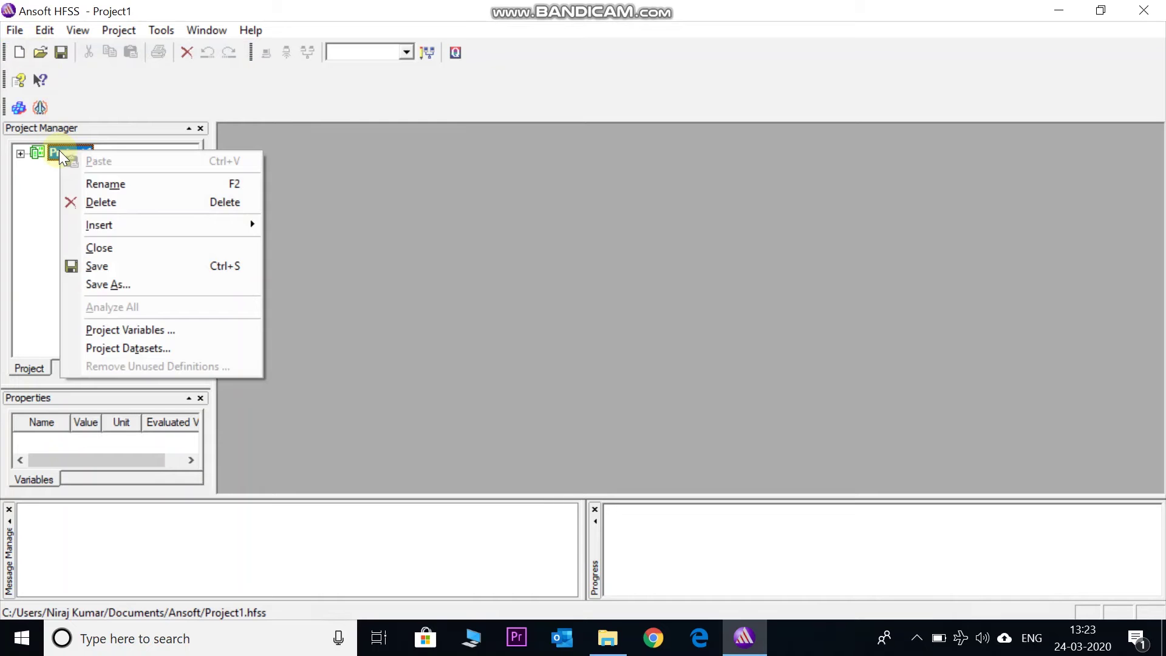
click(96, 185)
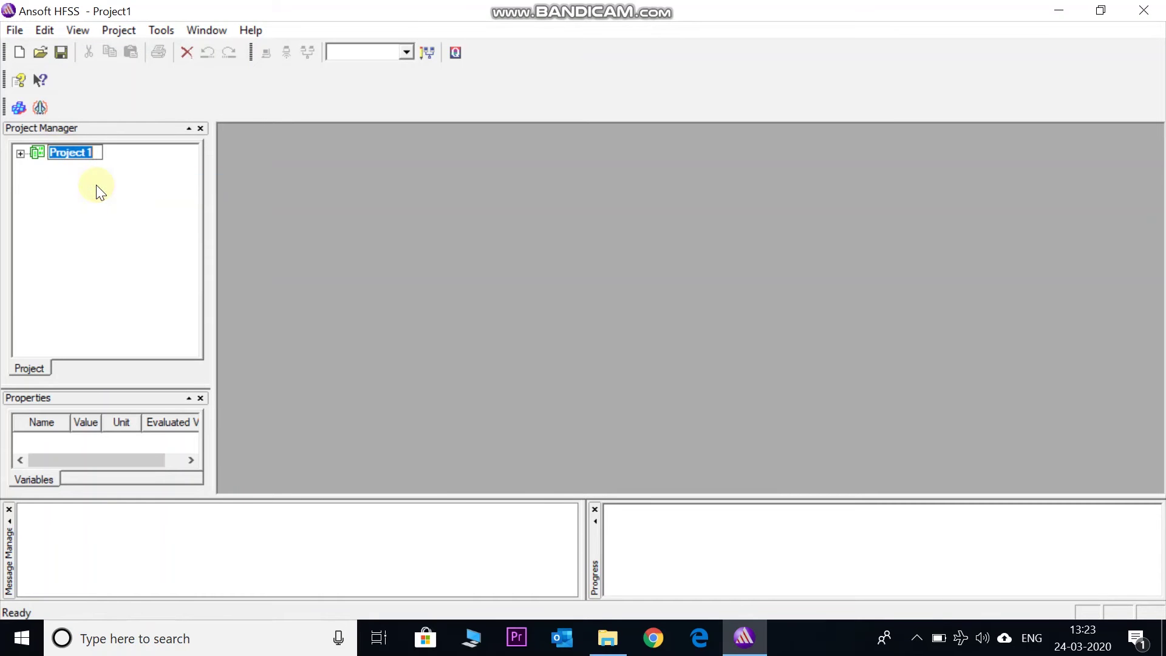
text(design1)
click(95, 206)
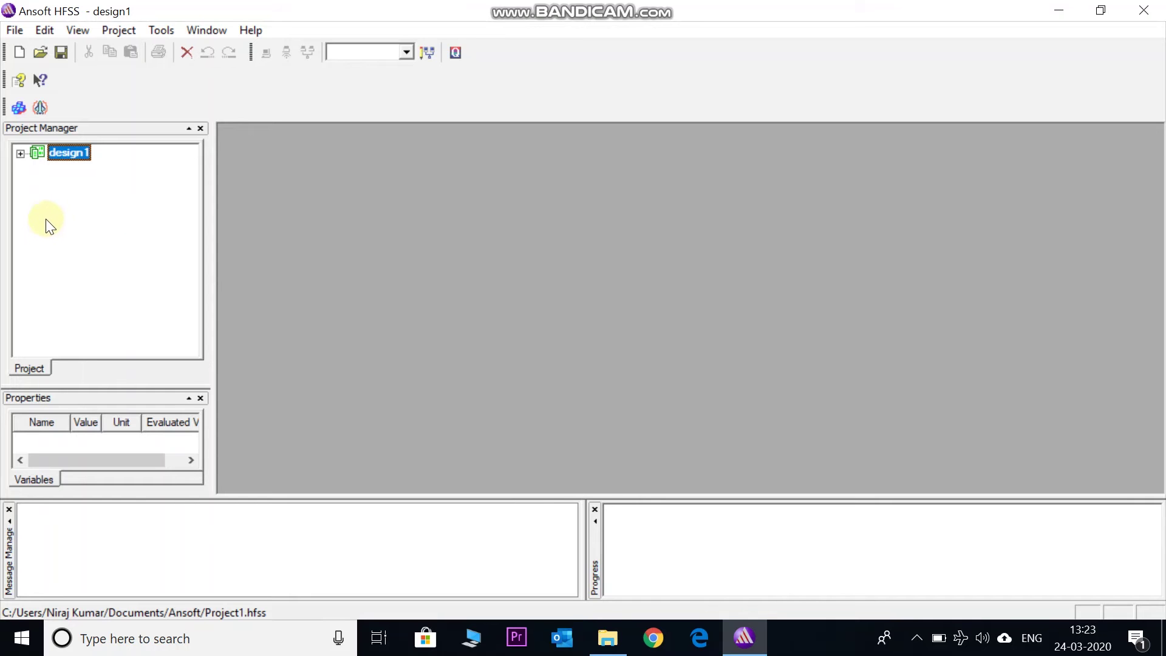
click(17, 107)
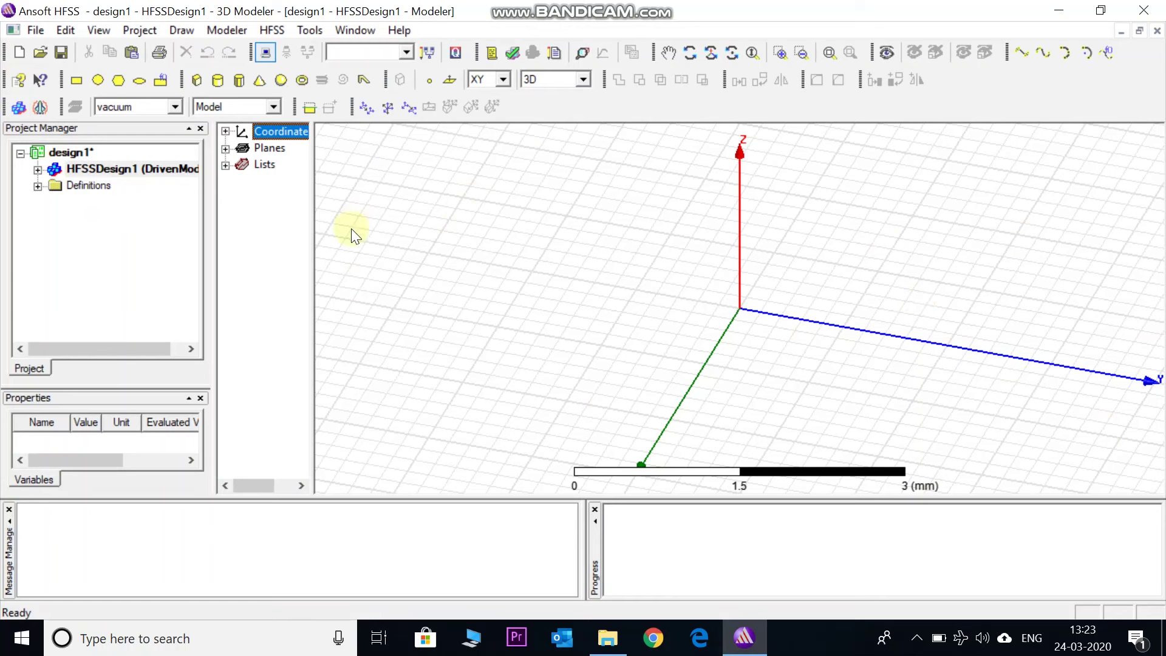
- Browse the Edit, View, Draw, Modeler, HFSS and Tools menus, reaching Tools > Options > General Options
click(64, 28)
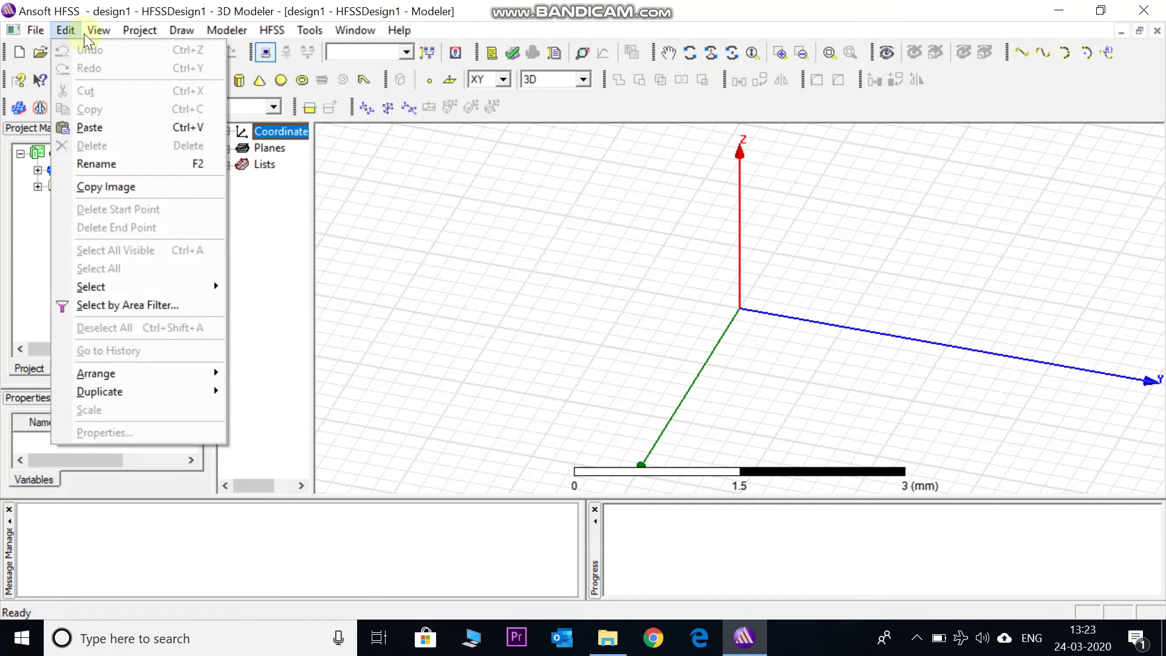
mouse_move(91, 31)
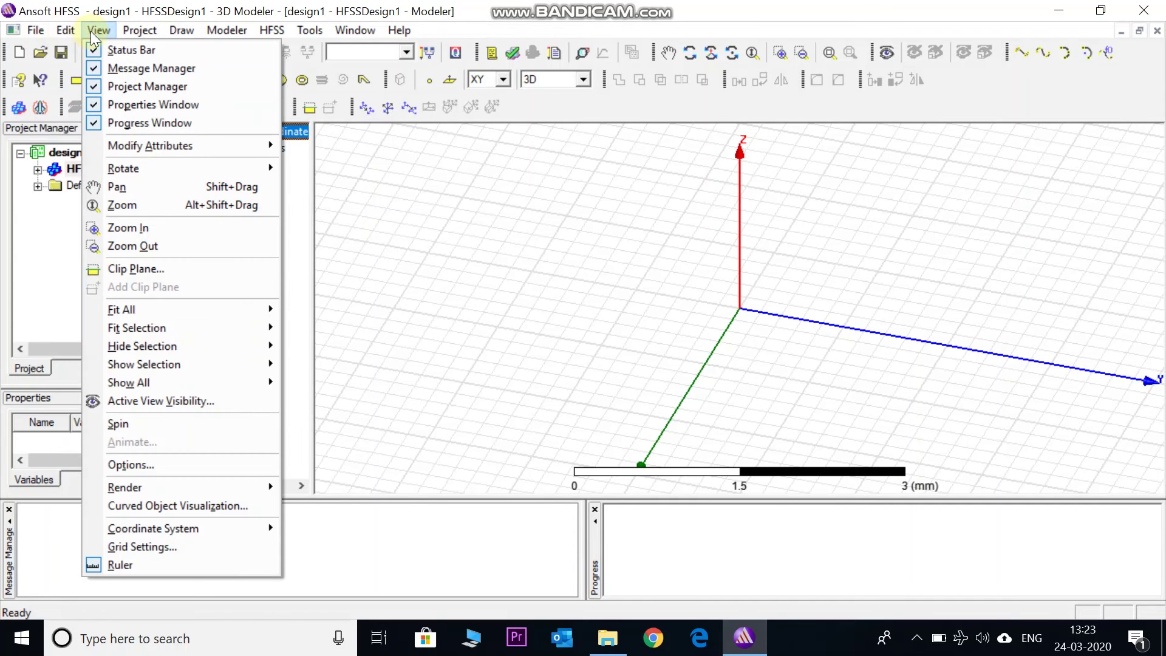
mouse_move(138, 37)
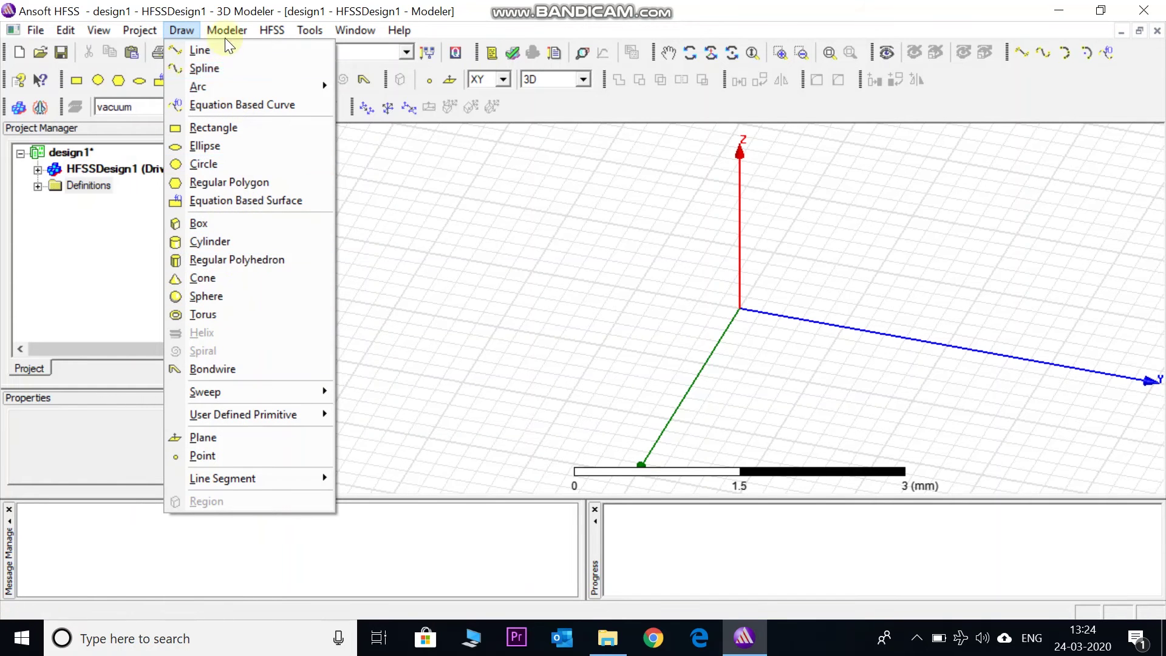
mouse_move(227, 34)
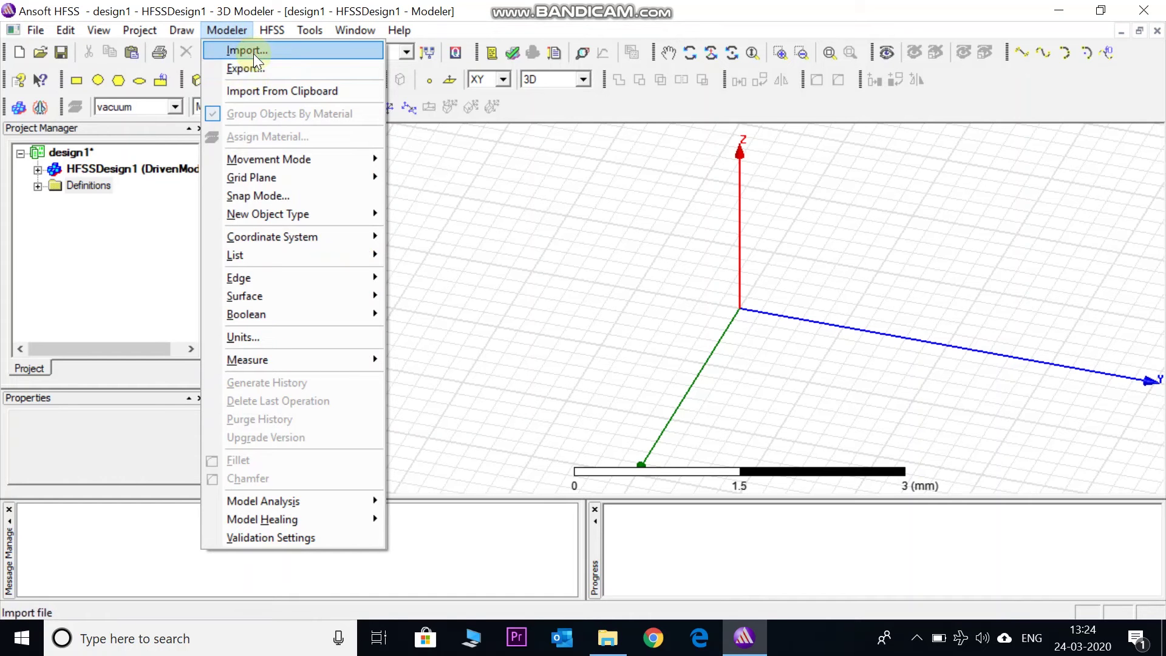
mouse_move(268, 34)
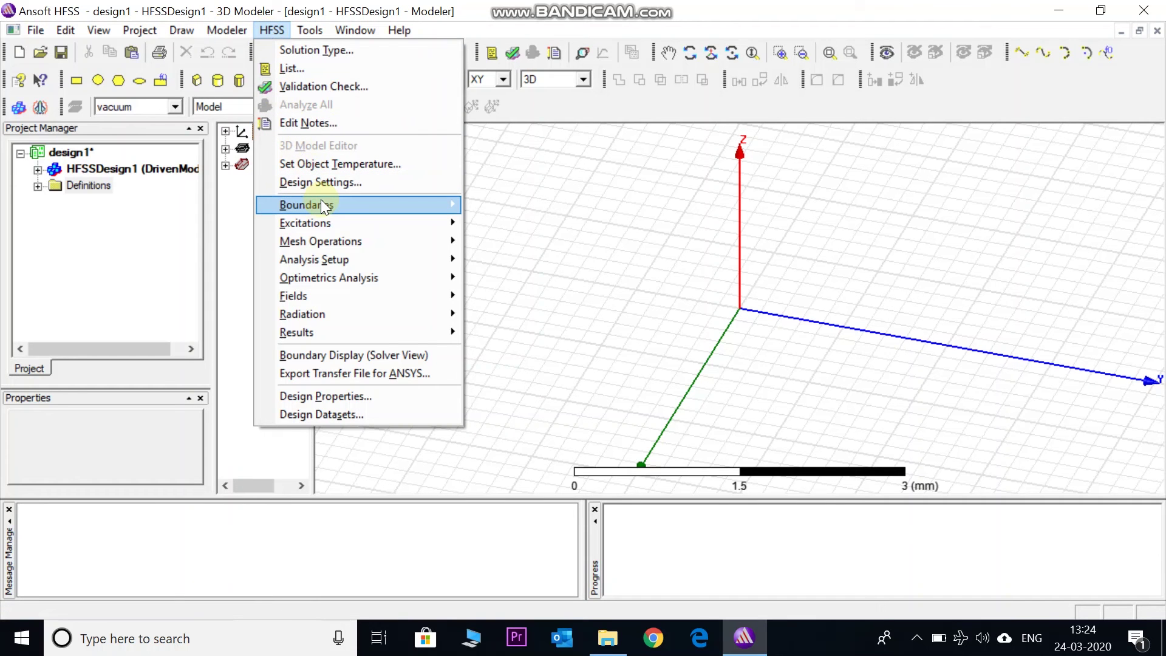
mouse_move(320, 202)
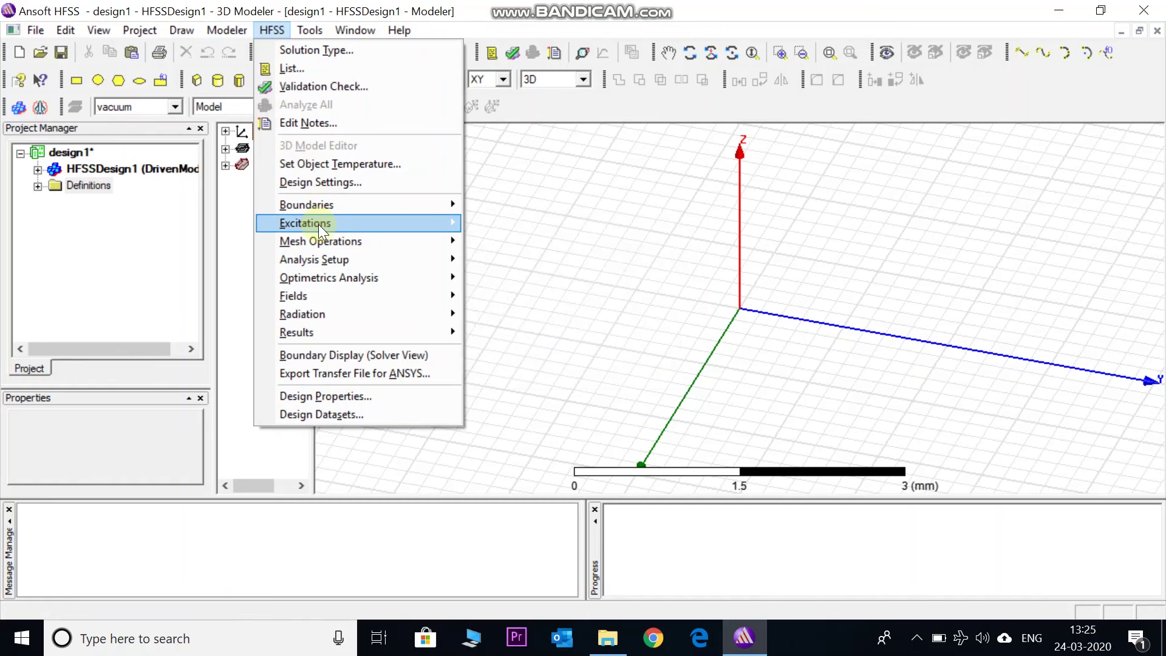
mouse_move(318, 224)
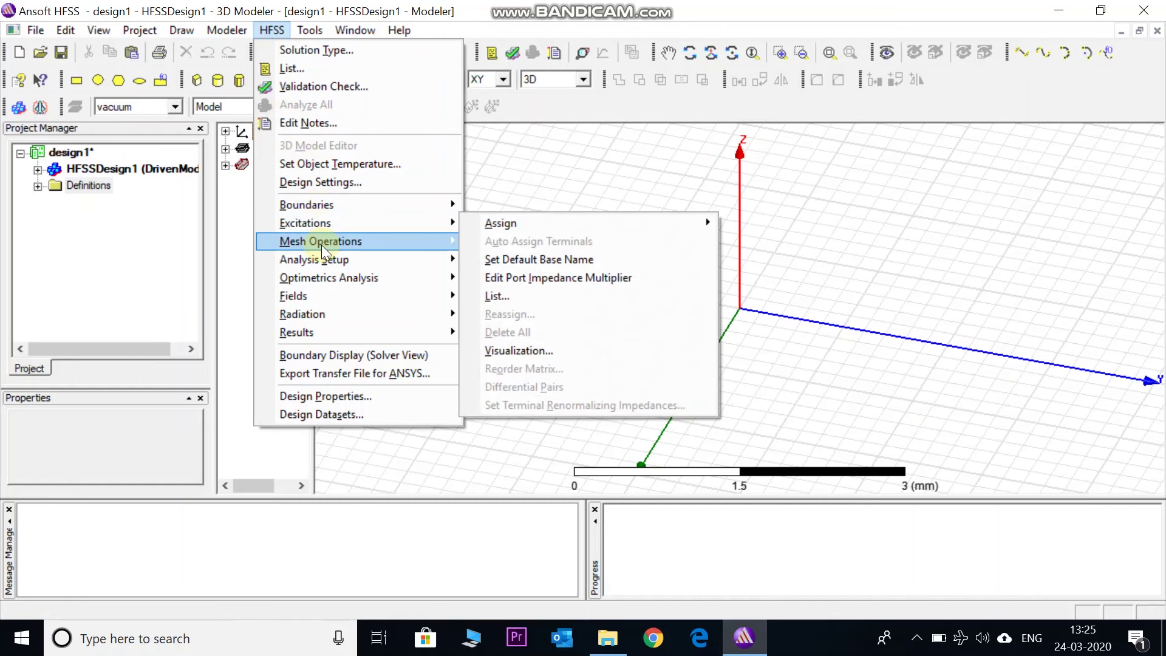
mouse_move(322, 246)
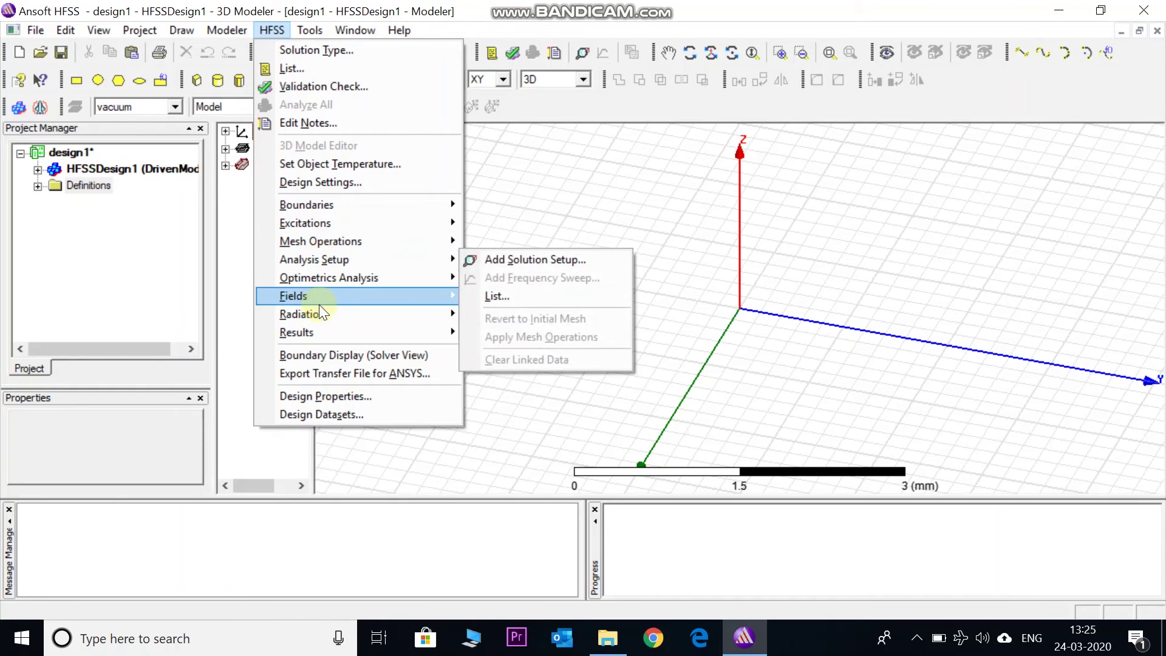
mouse_move(316, 327)
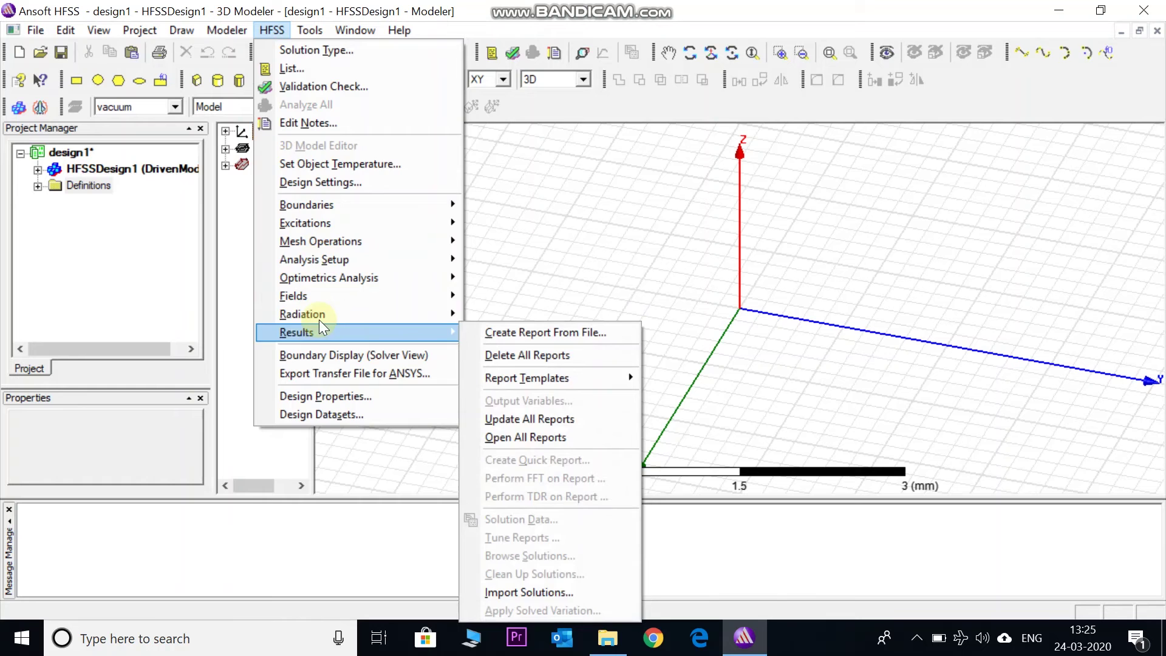
mouse_move(316, 28)
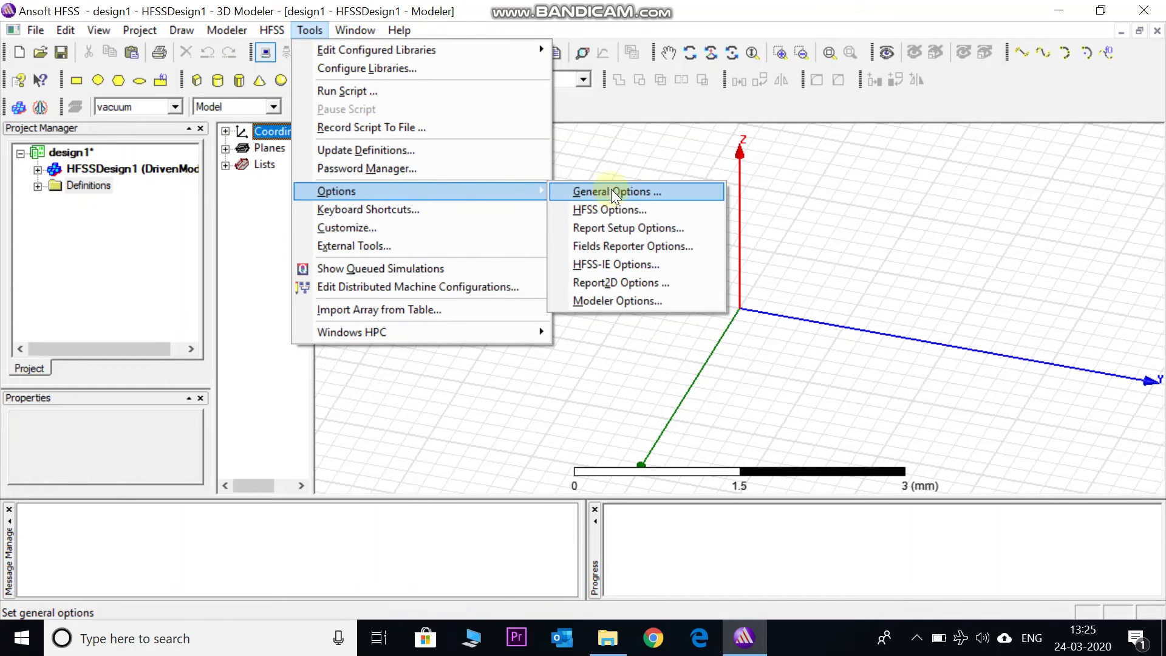
- Check in General Options that the default length unit is mm, then close with OK
click(646, 195)
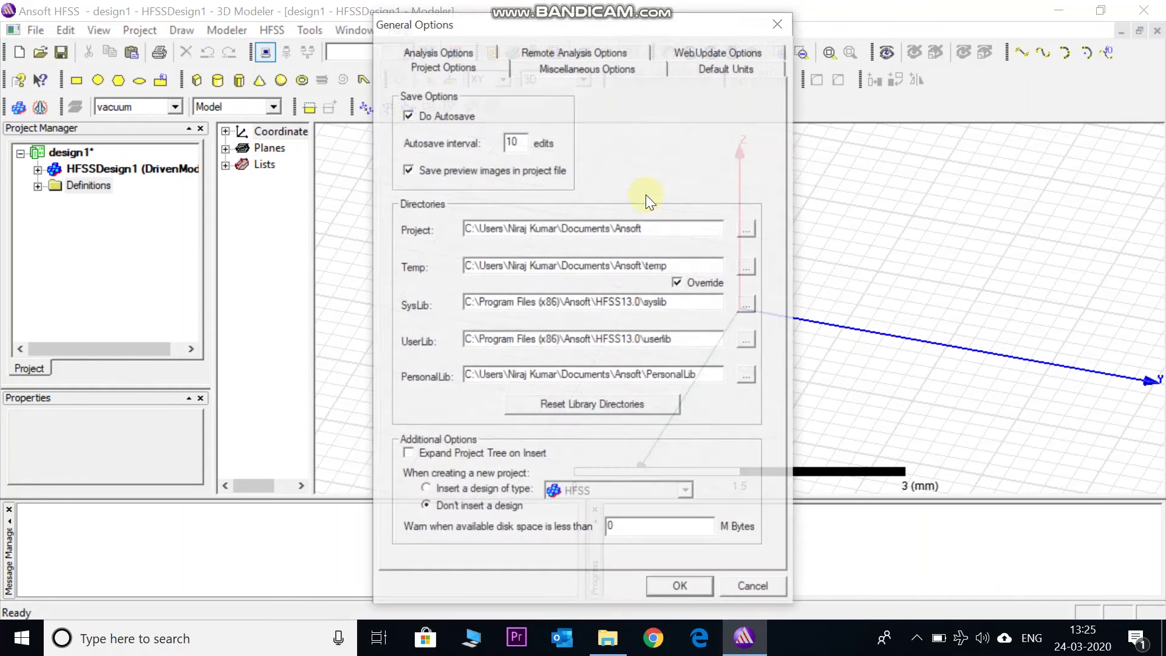
click(712, 69)
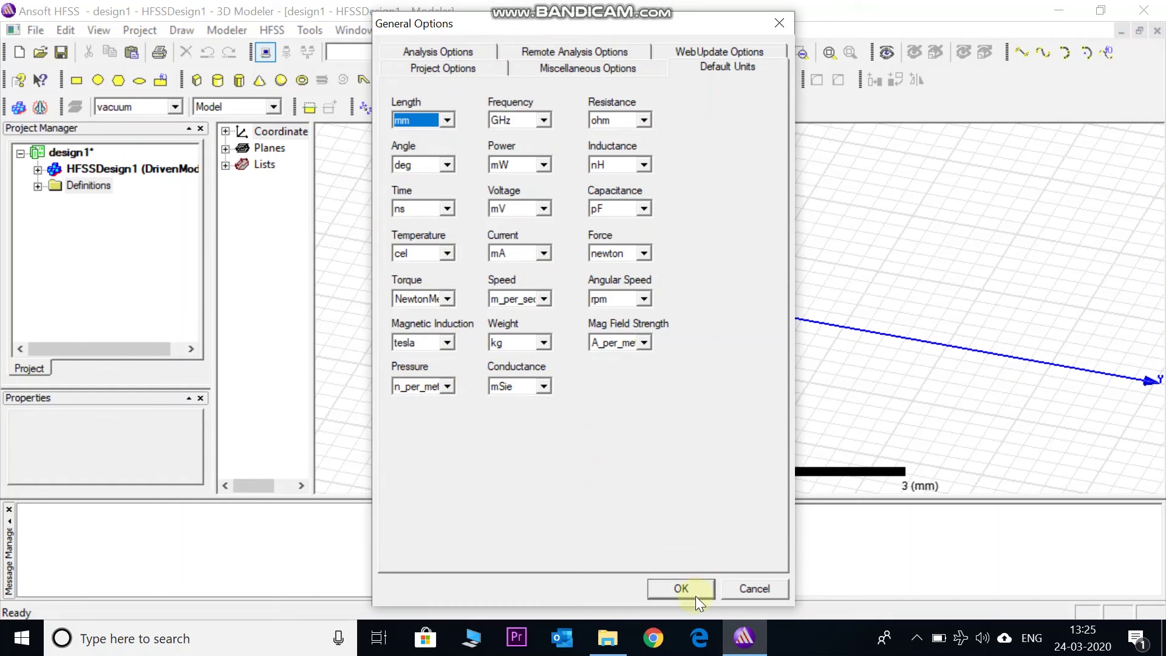
click(681, 588)
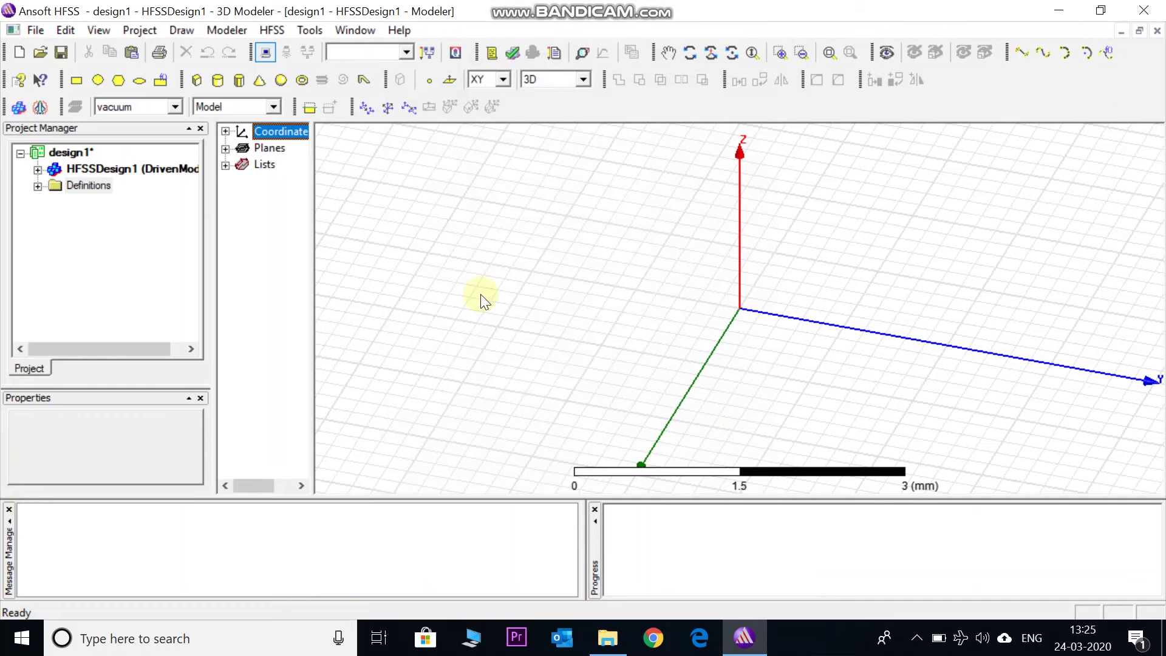
- Glance at the Window and Help menus, then start the Draw Box tool
click(345, 31)
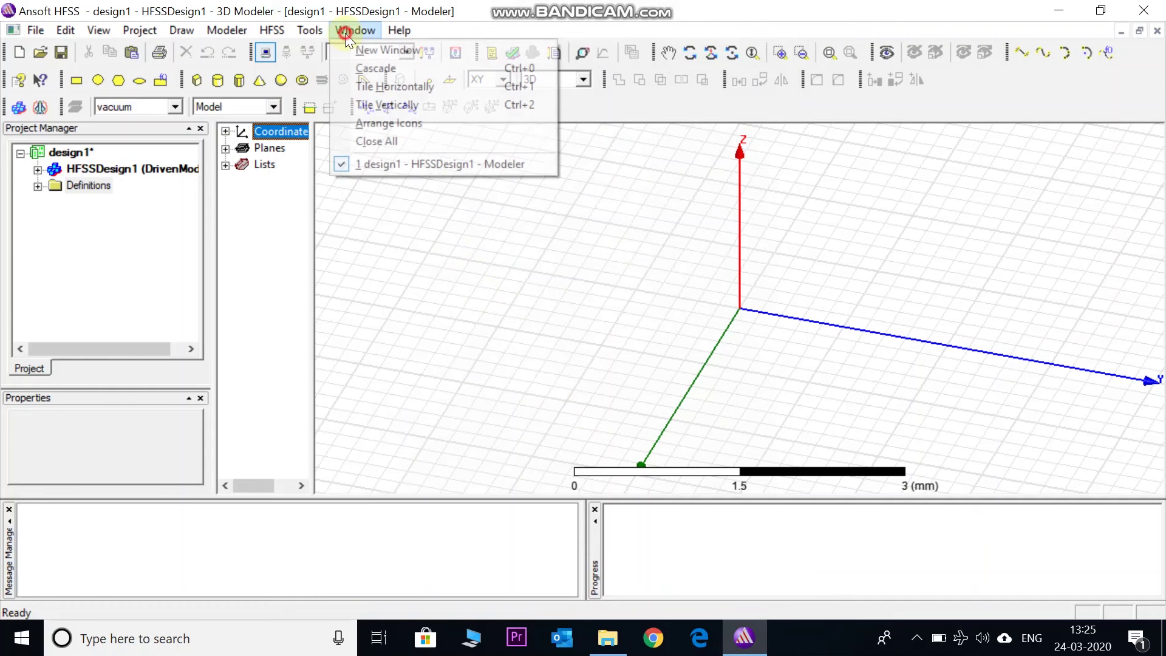
mouse_move(394, 31)
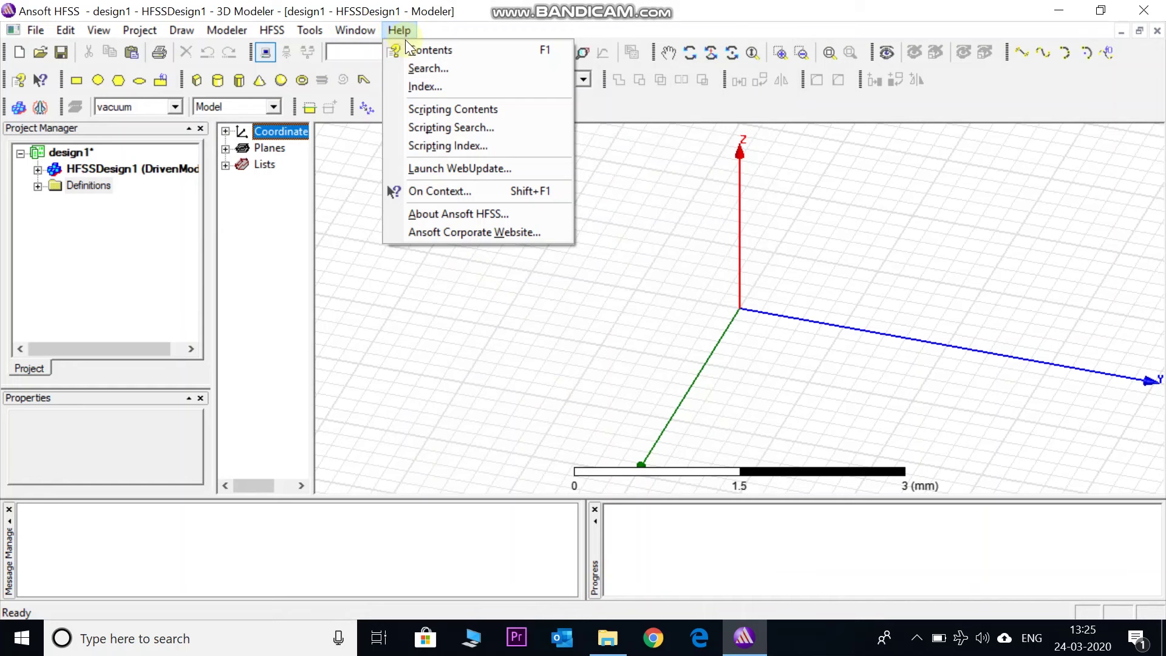
click(476, 31)
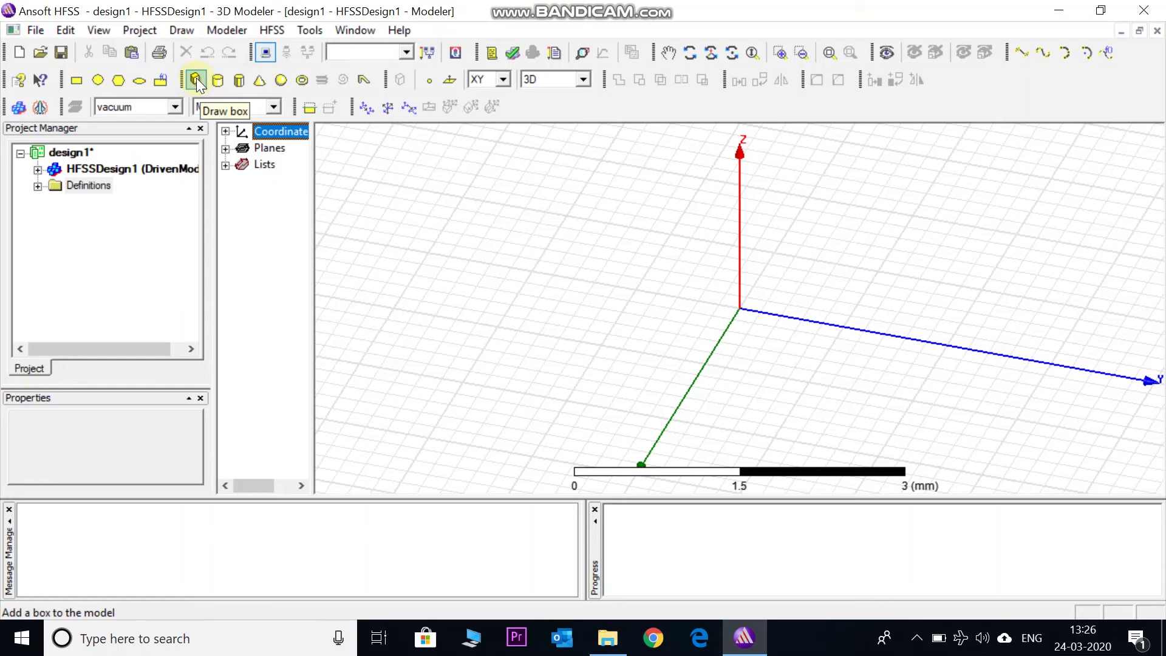
click(196, 78)
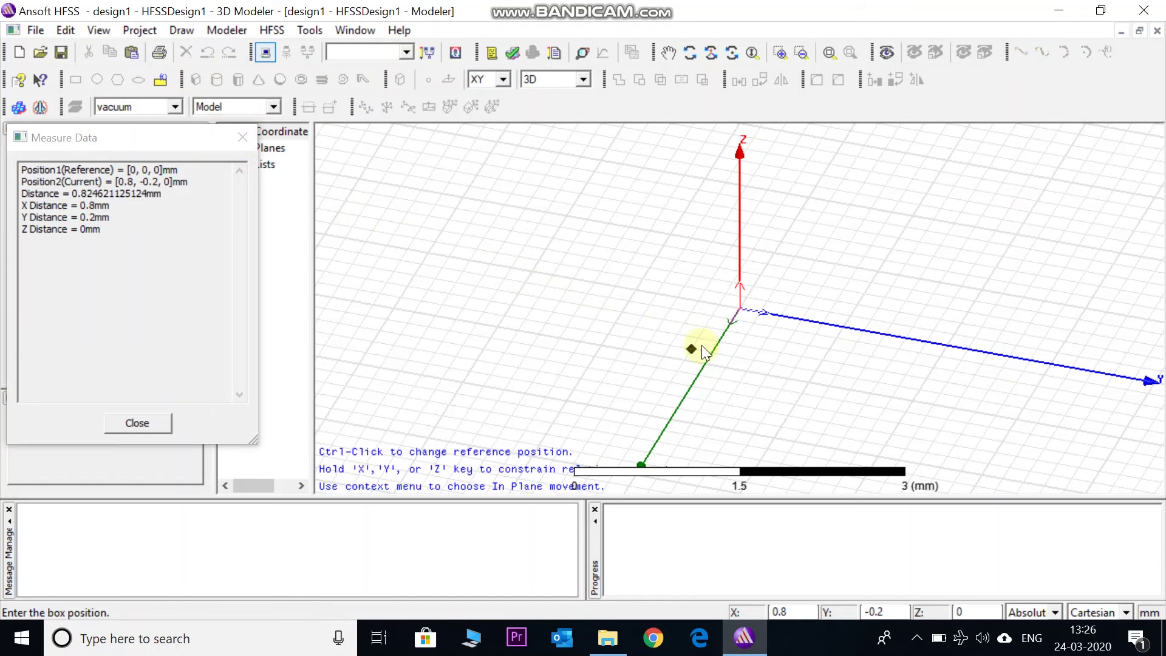
- Draw Box1 from the origin with a 1.8 × 2.2 mm base and 1.6 mm height
click(742, 312)
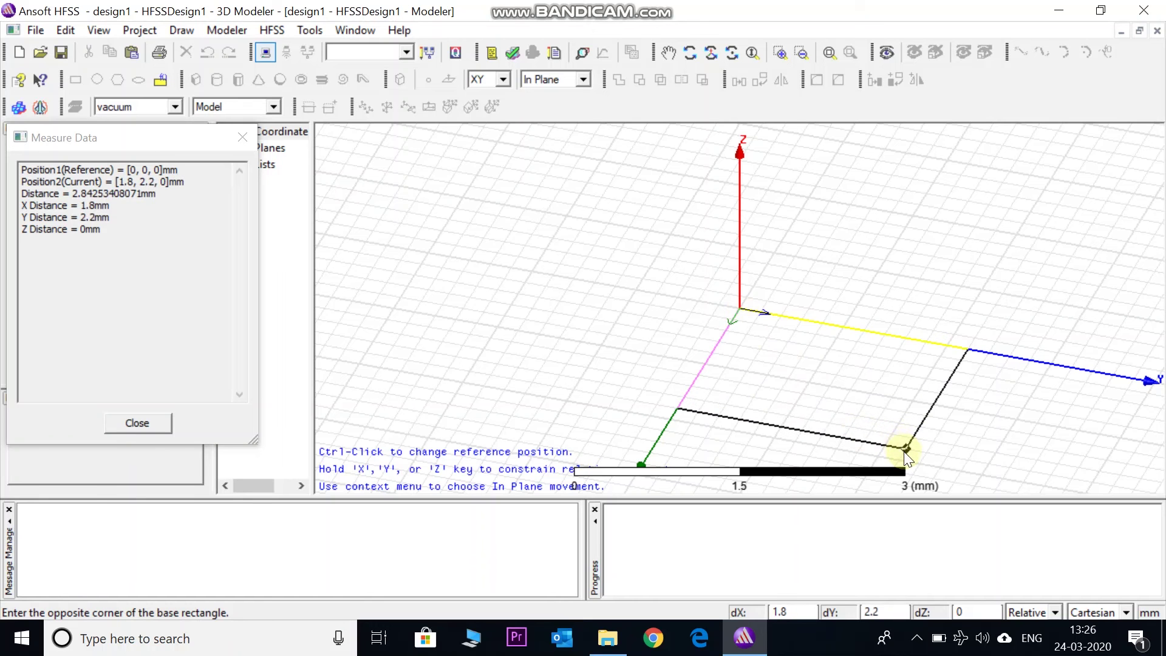
click(907, 454)
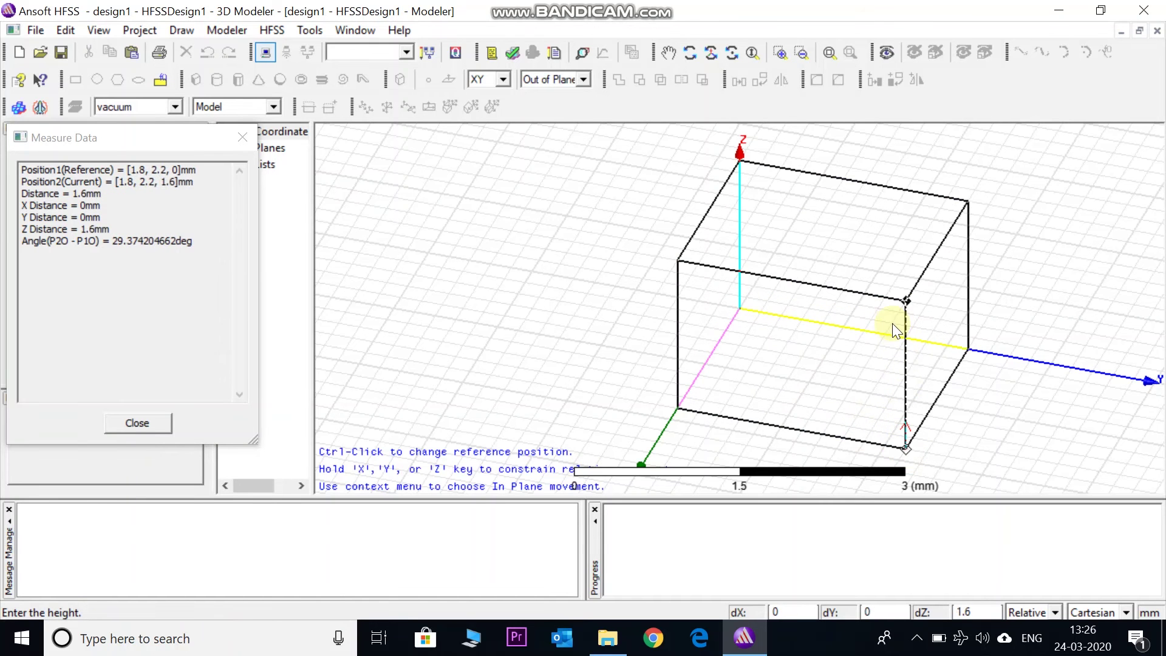
click(892, 323)
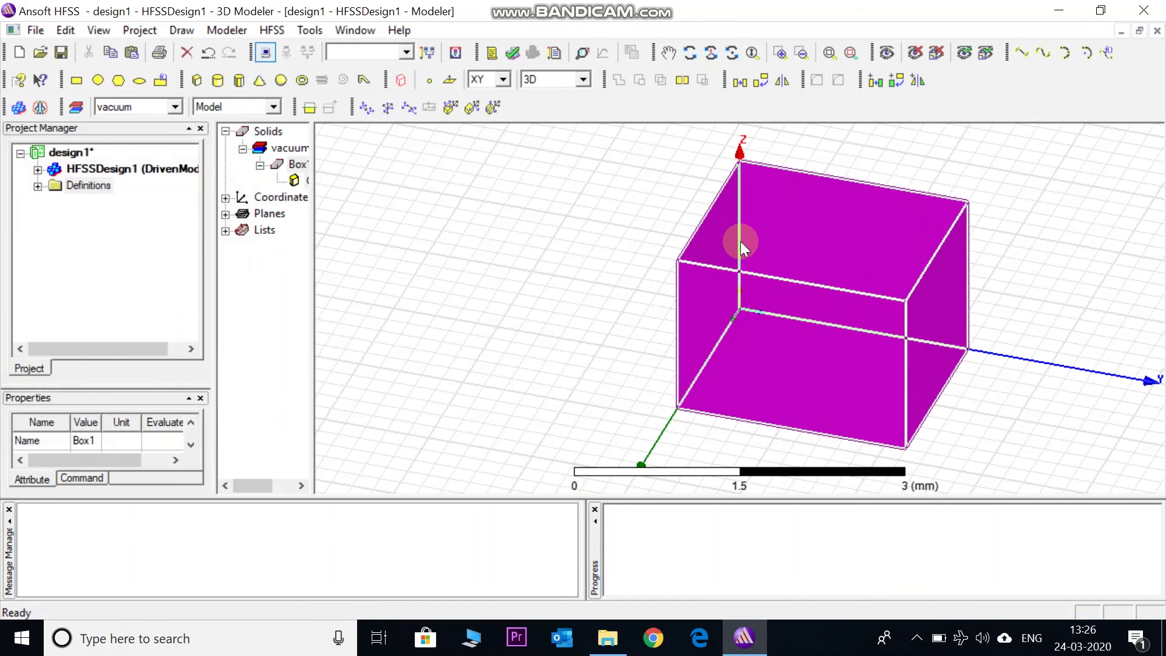
click(624, 287)
drag(312, 360, 383, 358)
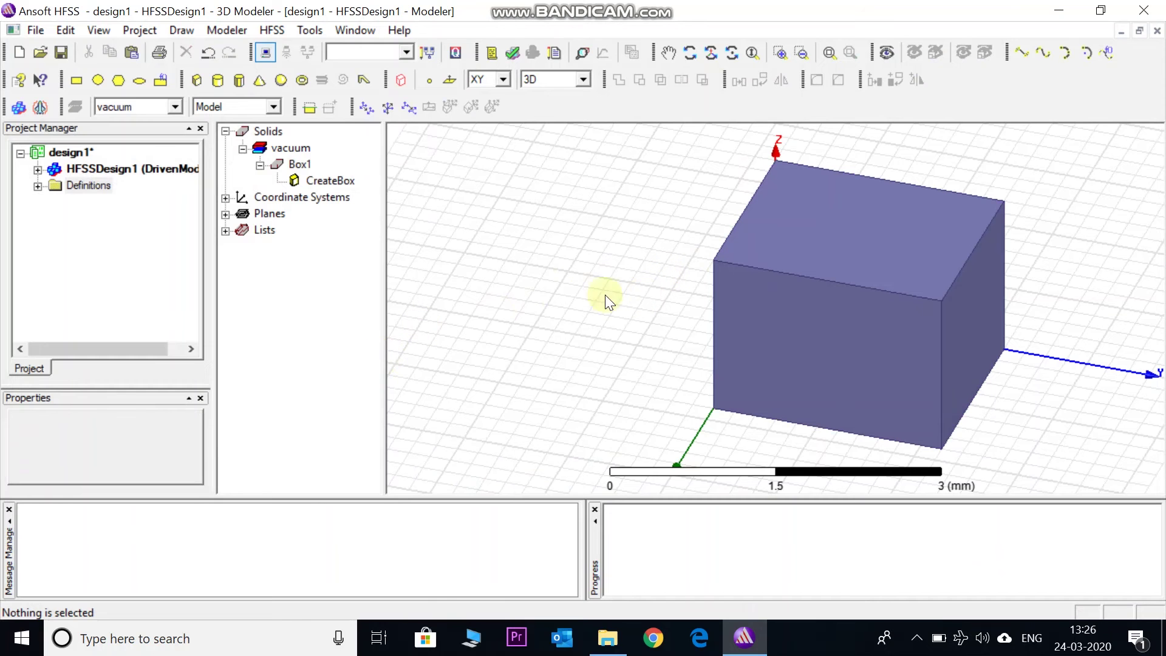
- Rename Box1 to 'box' and colour it green
double_click(300, 165)
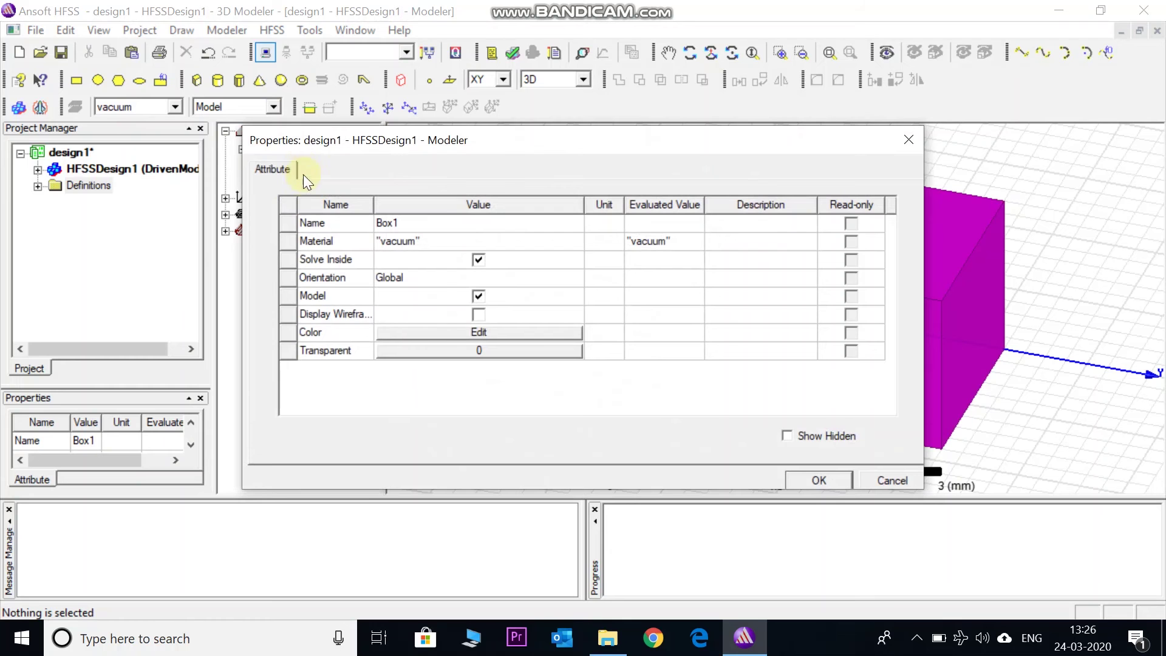
click(398, 224)
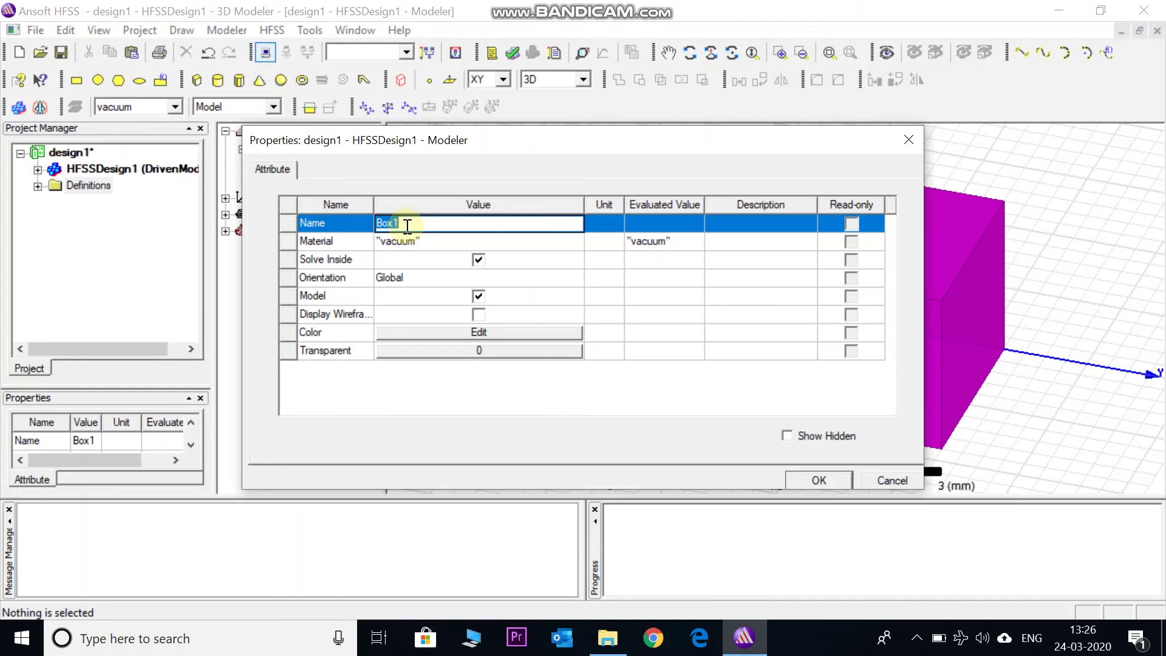
text(box)
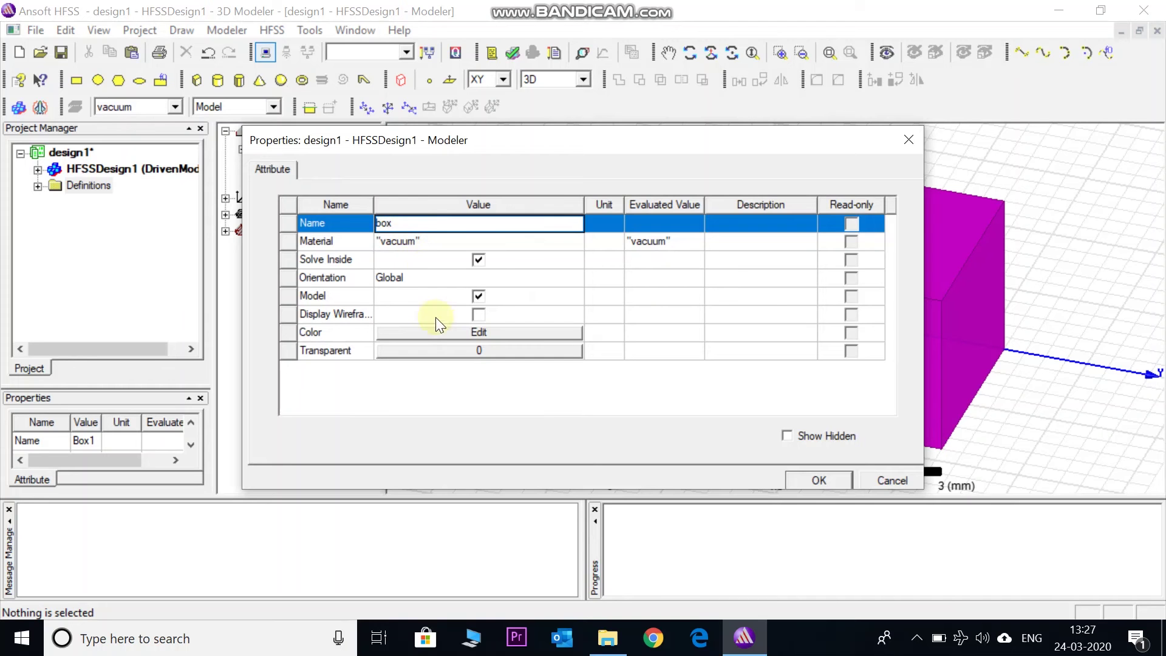
click(433, 334)
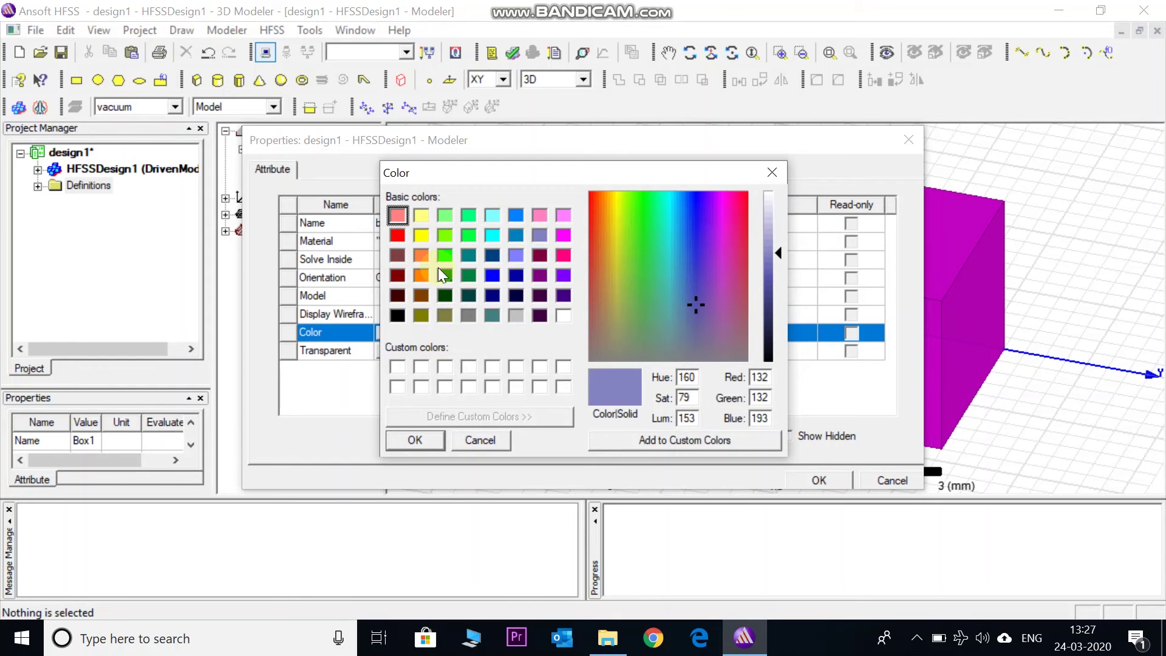
click(468, 235)
click(415, 440)
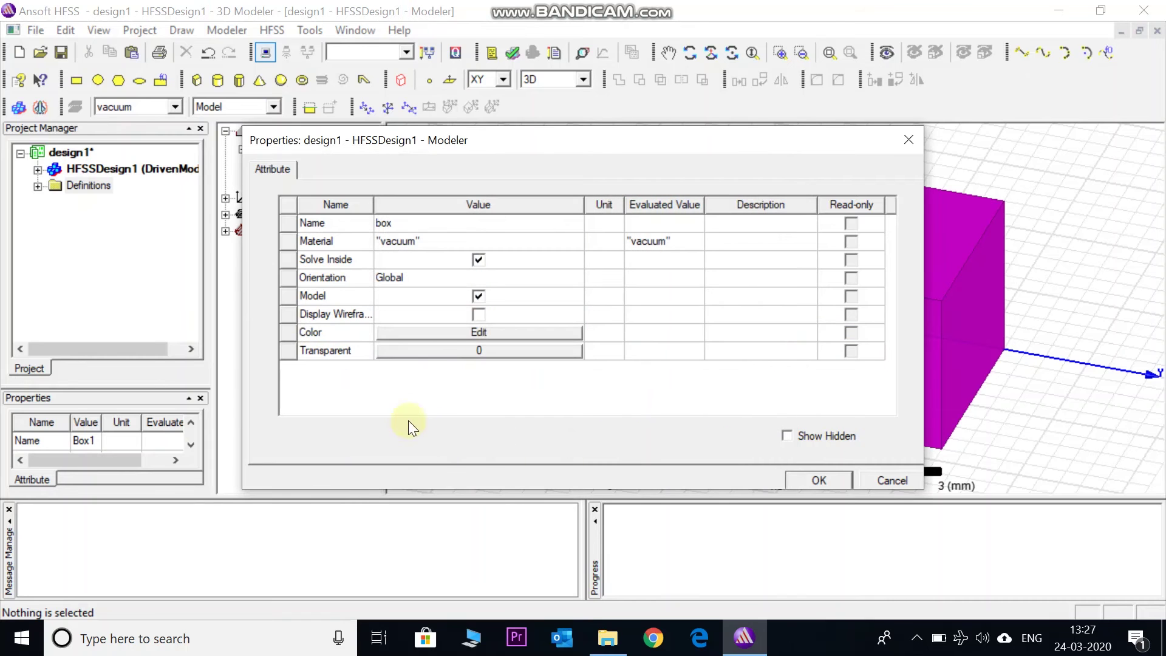
- Set the box transparency to 0.39 and apply the new appearance
click(441, 352)
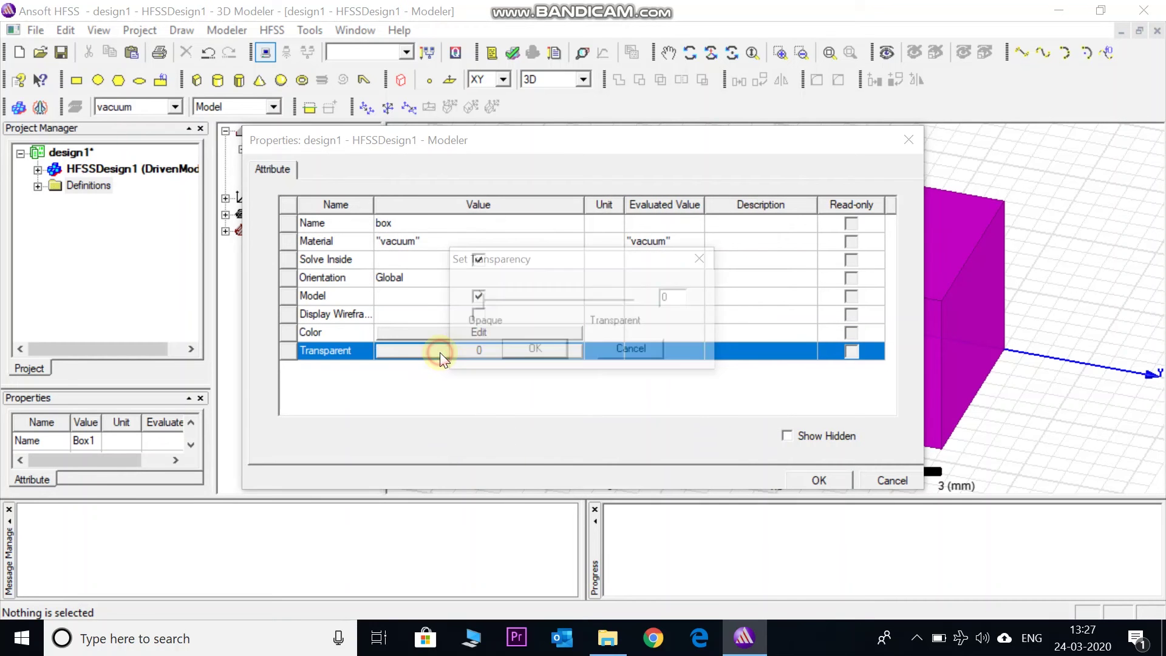
drag(480, 301, 545, 310)
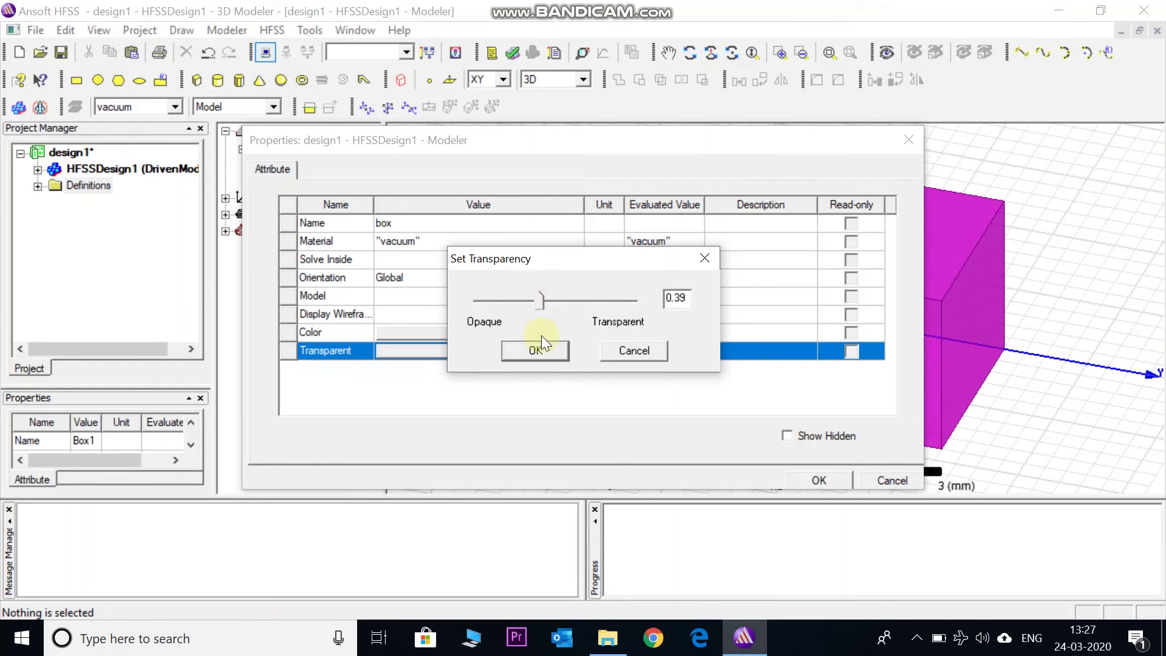
click(544, 355)
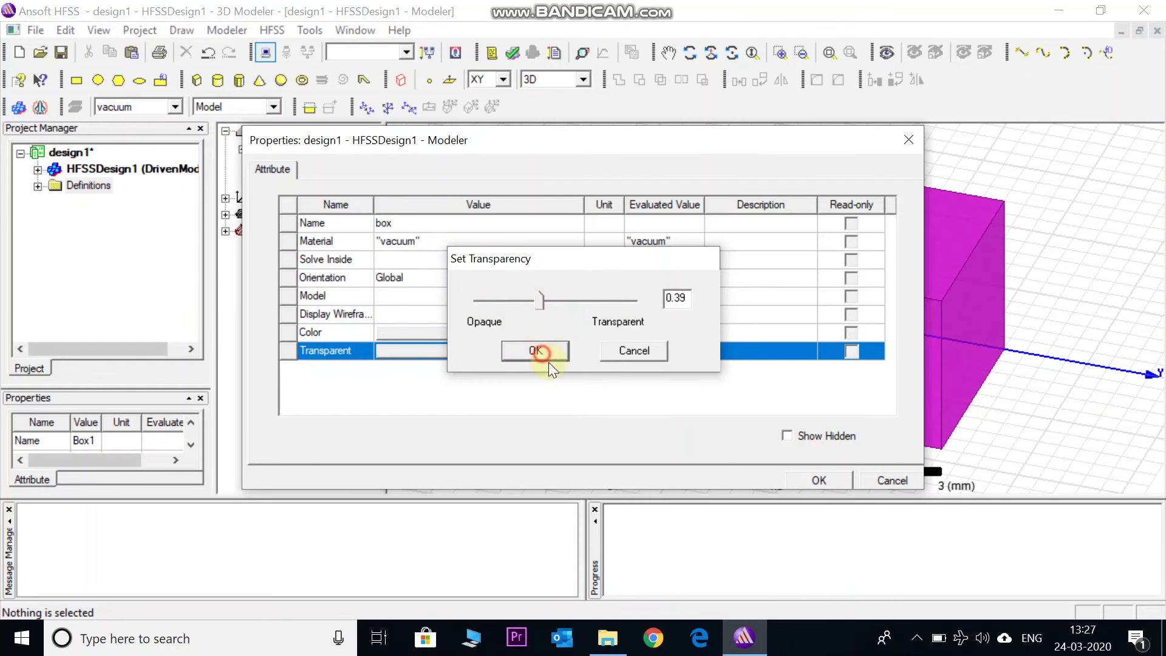
click(814, 480)
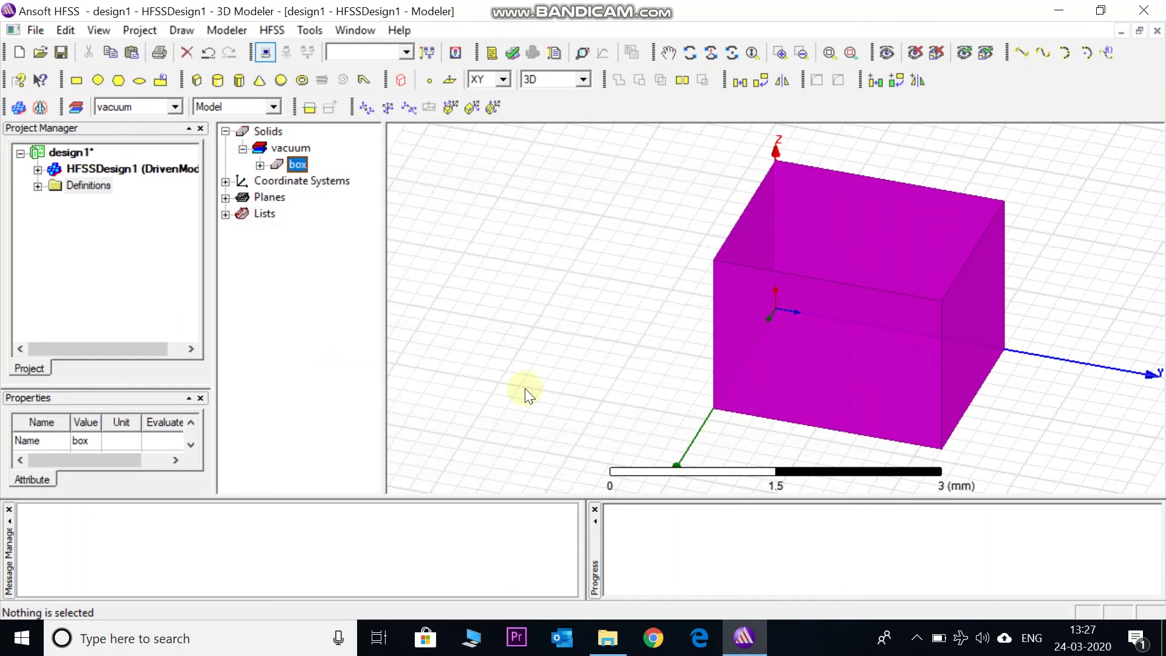
click(336, 297)
click(259, 165)
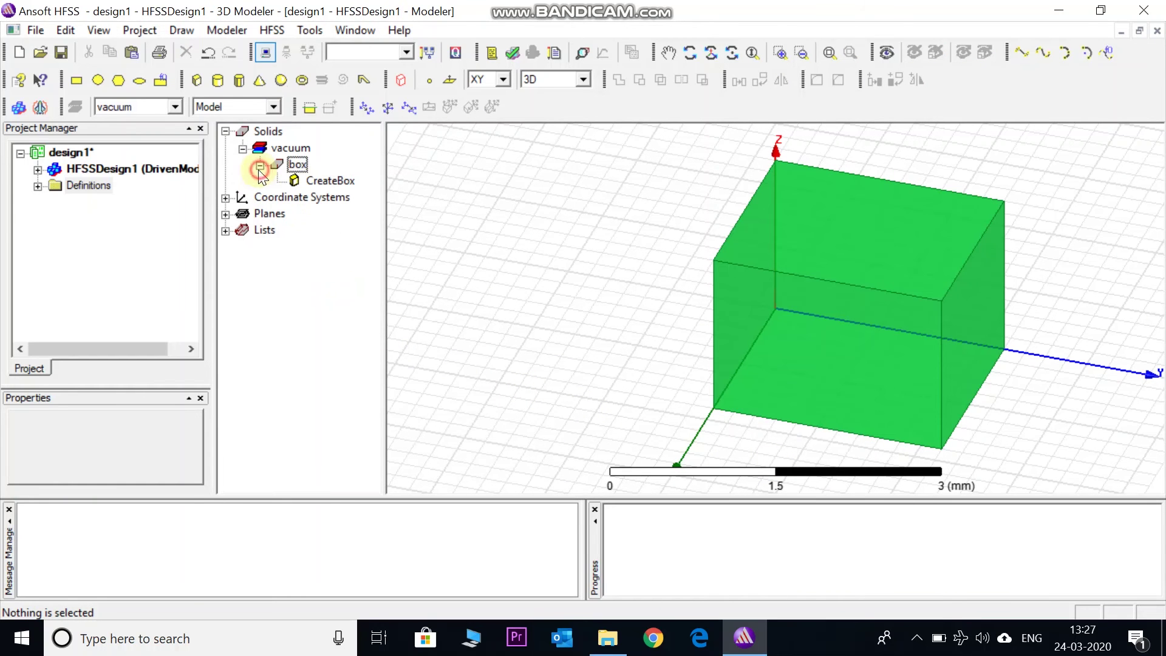
double_click(297, 166)
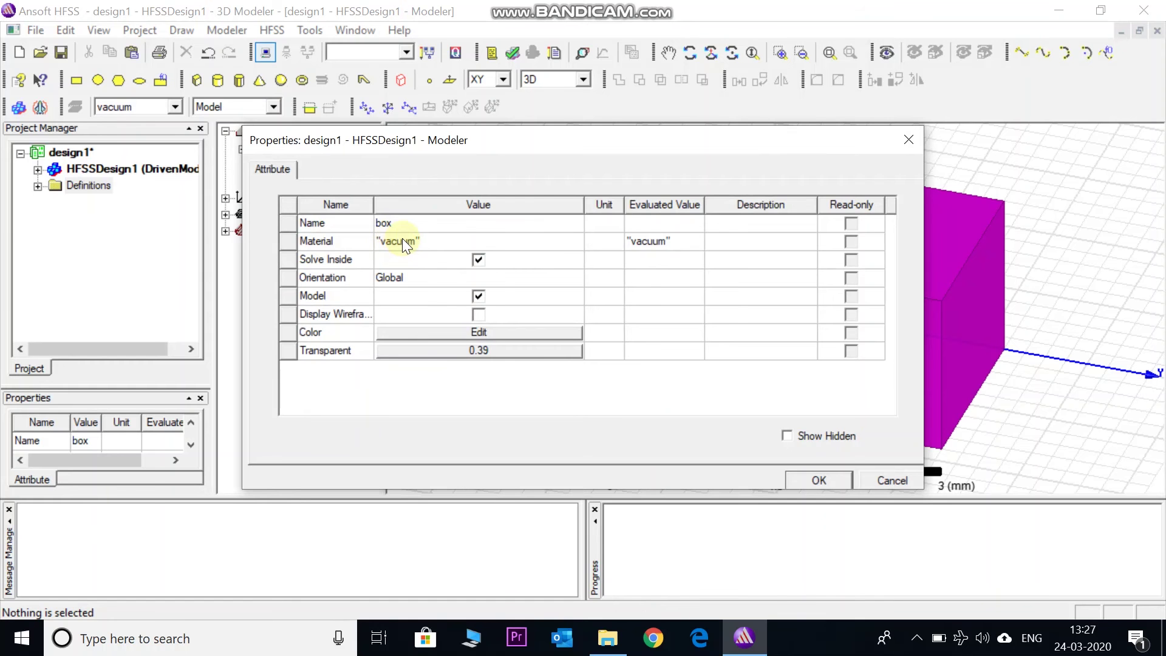
- Assign copper as the box material, found by searching 'cop' in the materials library
click(405, 243)
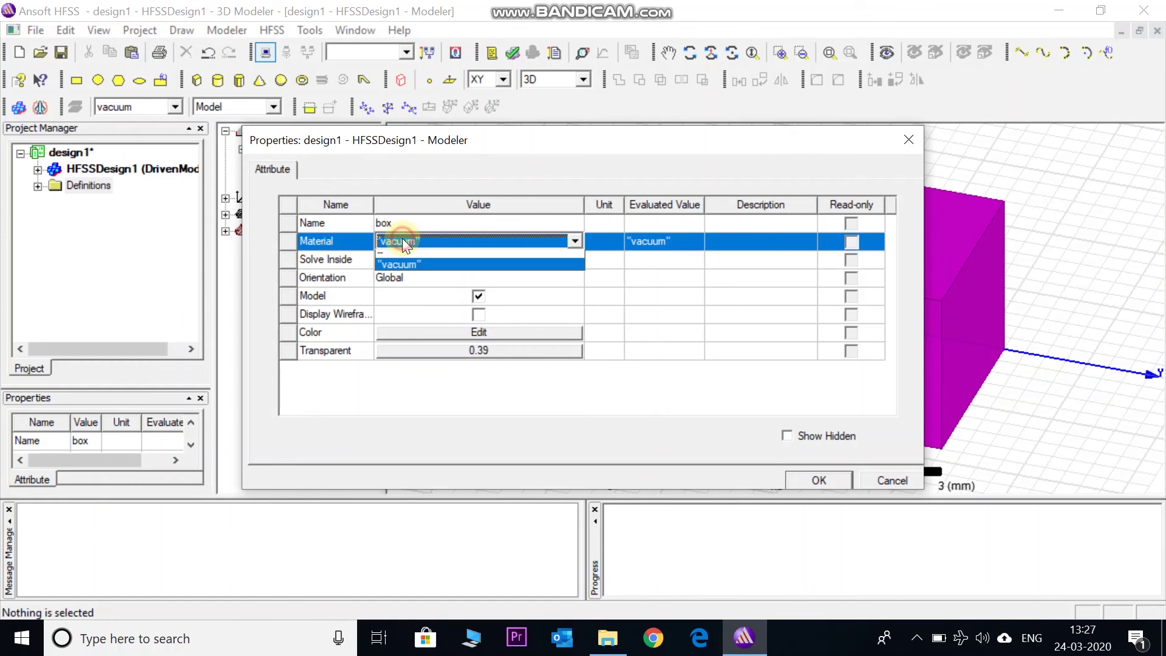
click(392, 258)
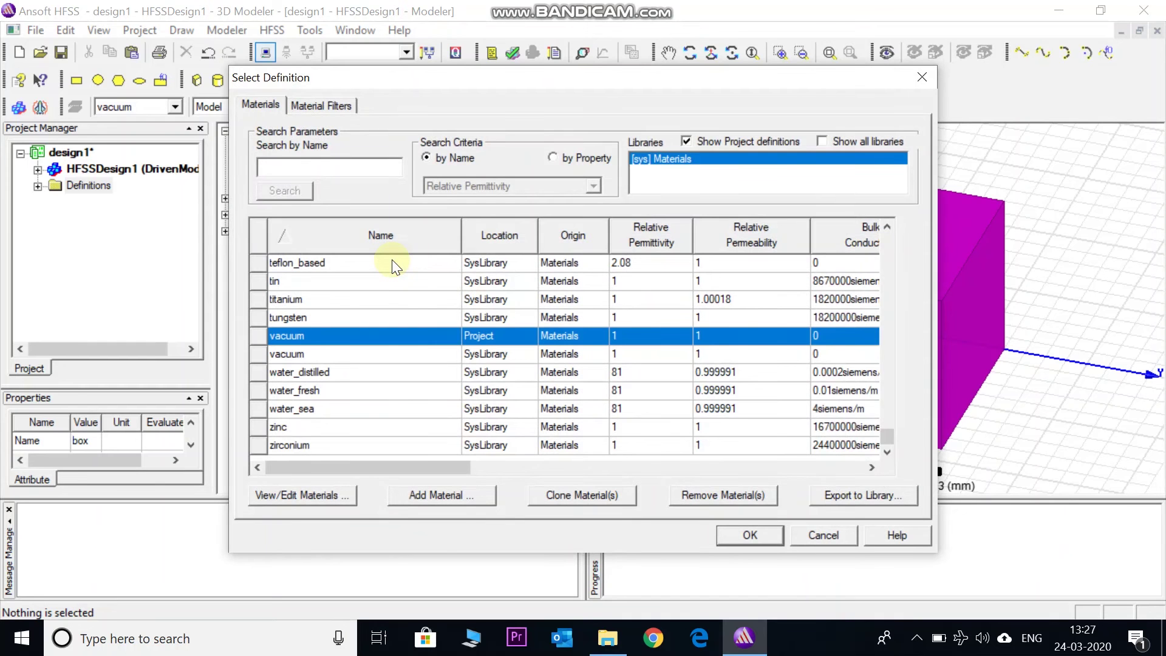
text(c)
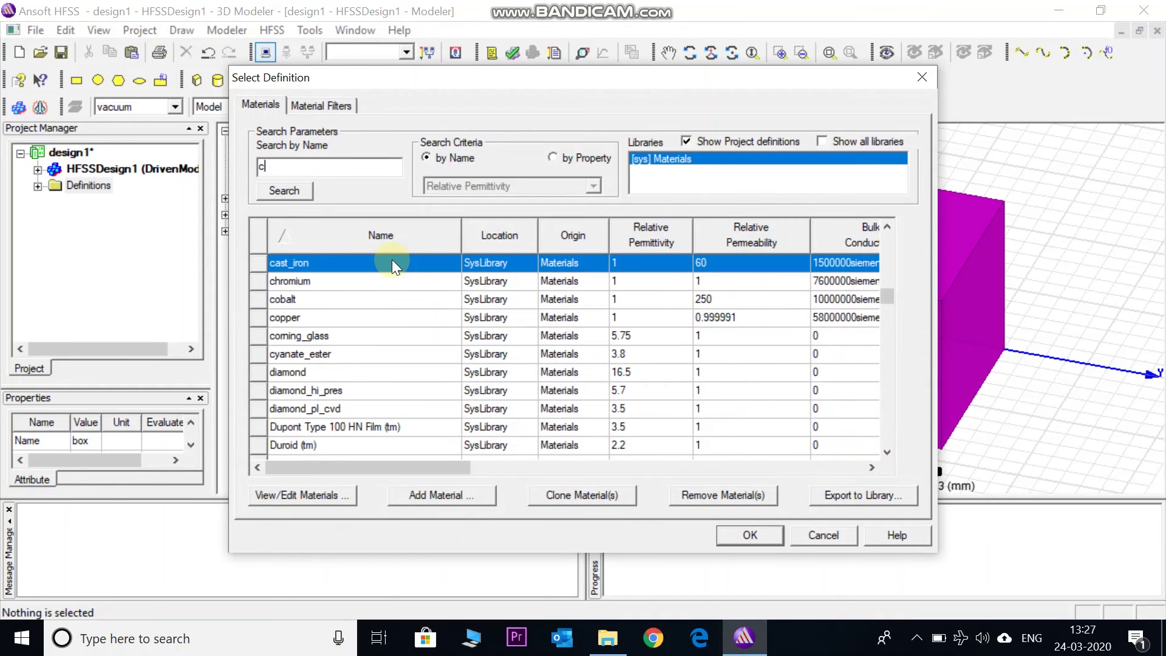
text(op)
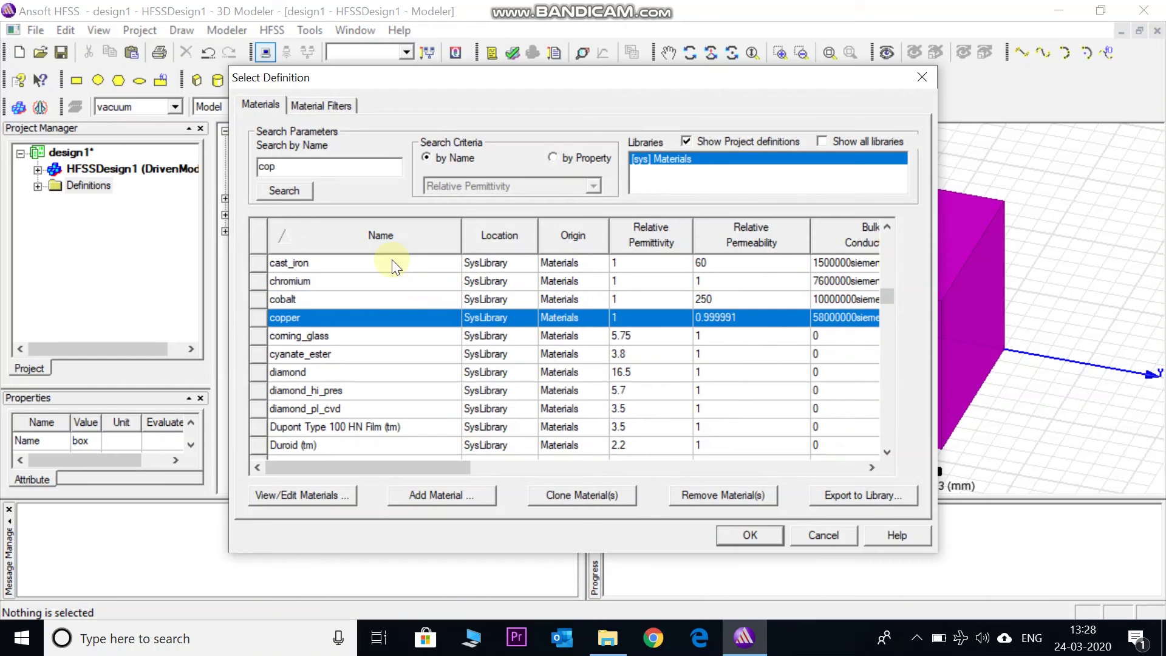
key(Return)
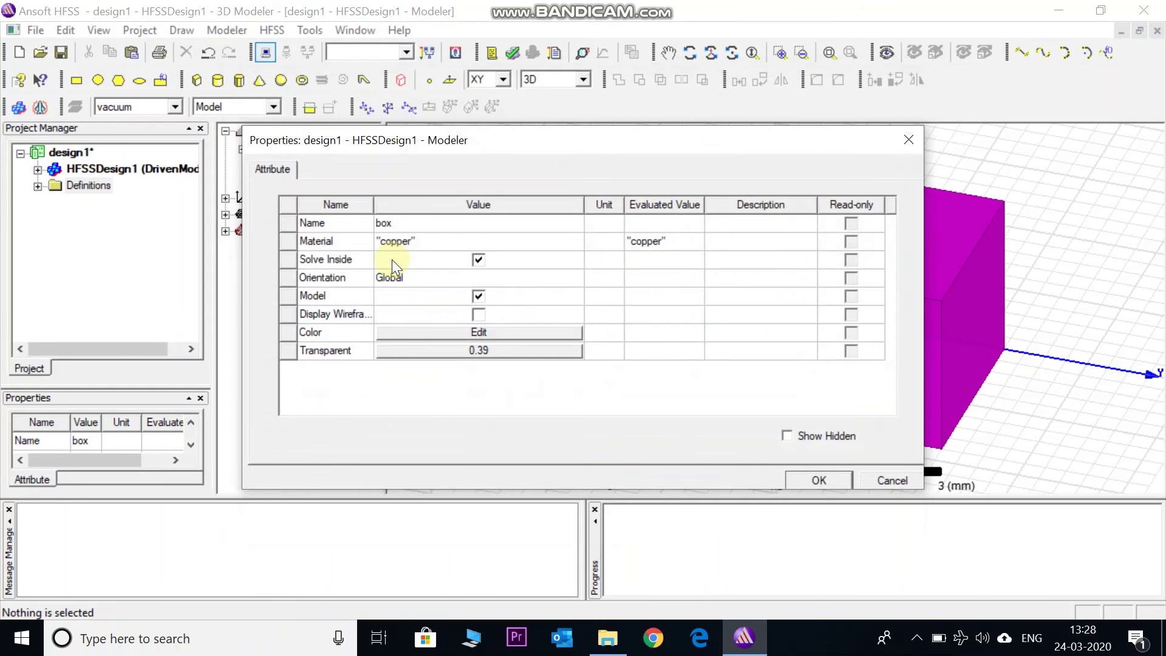
click(820, 478)
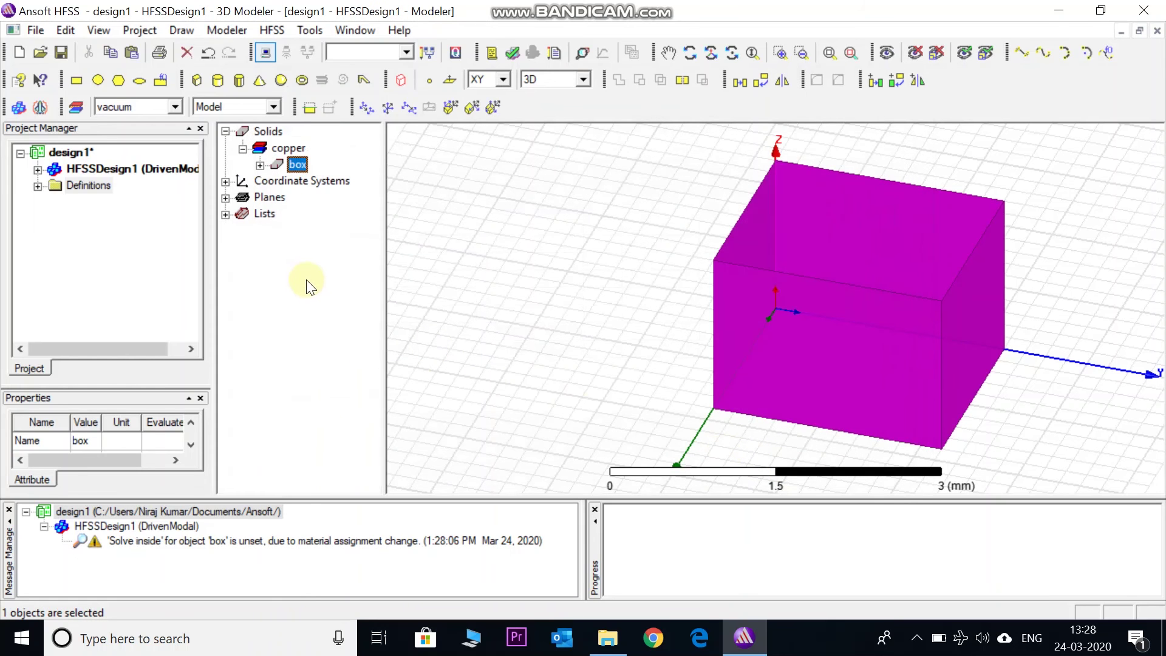
click(285, 149)
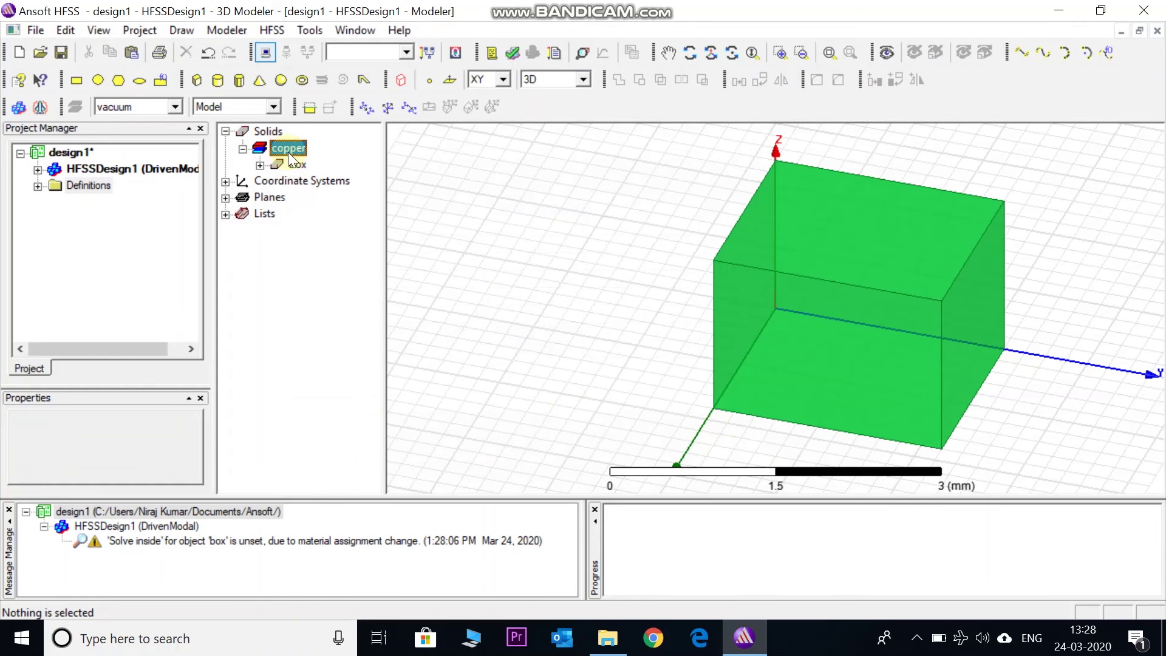
- Open the box's CreateBox parameters and move the window clear of the model
click(320, 237)
click(260, 166)
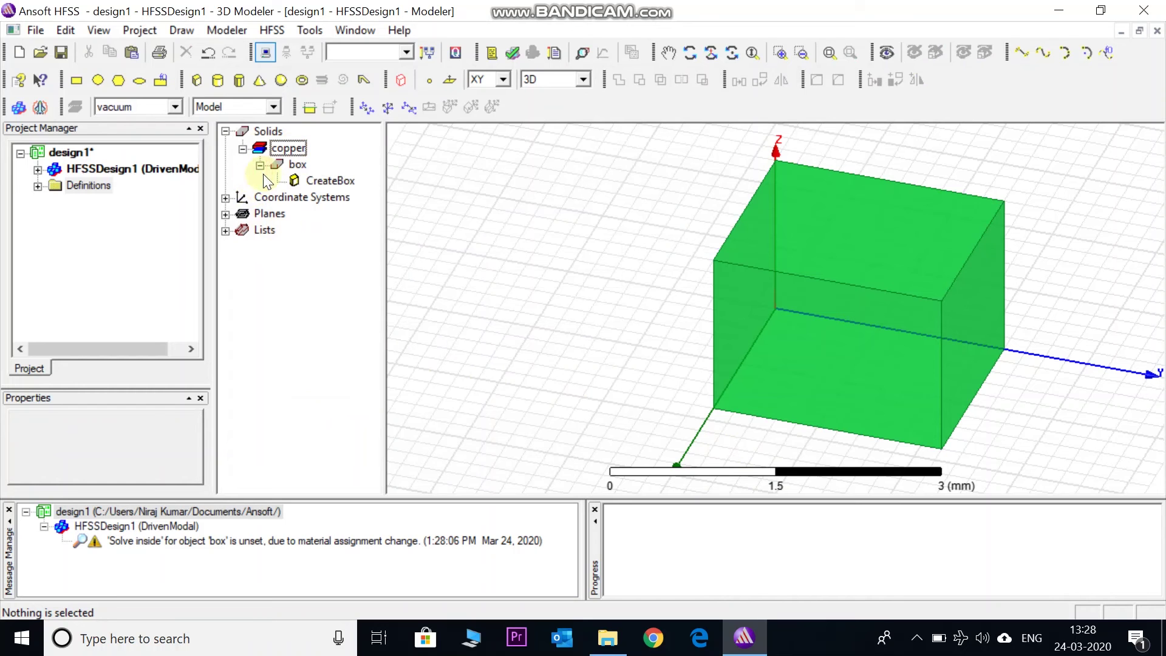
double_click(319, 182)
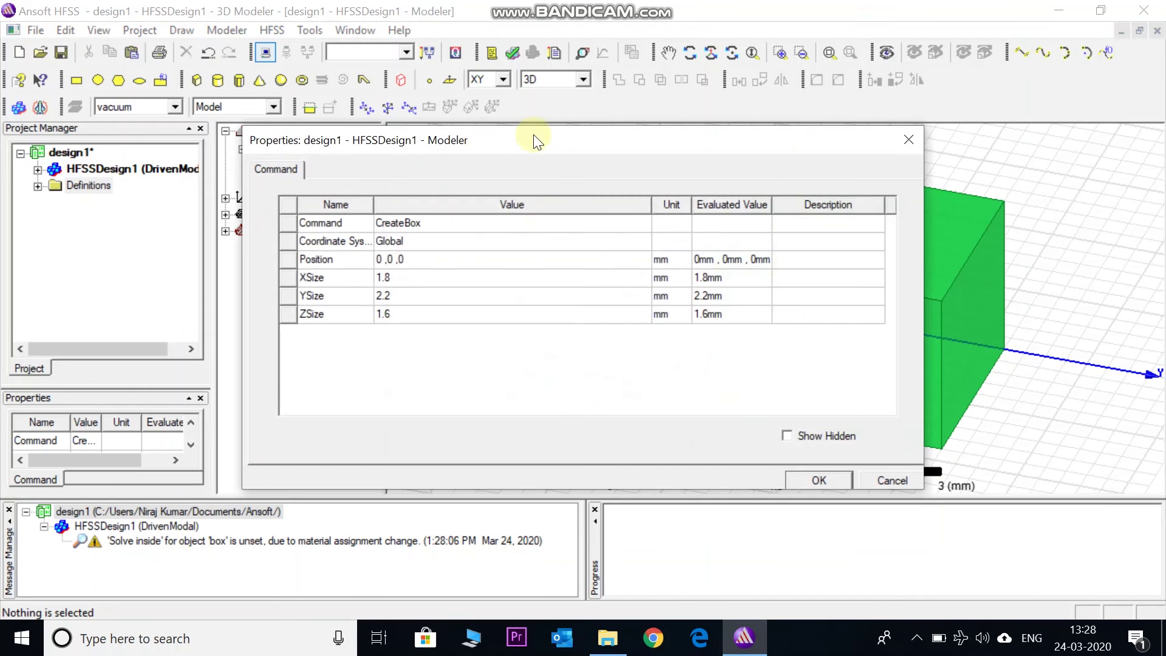
drag(548, 142, 390, 123)
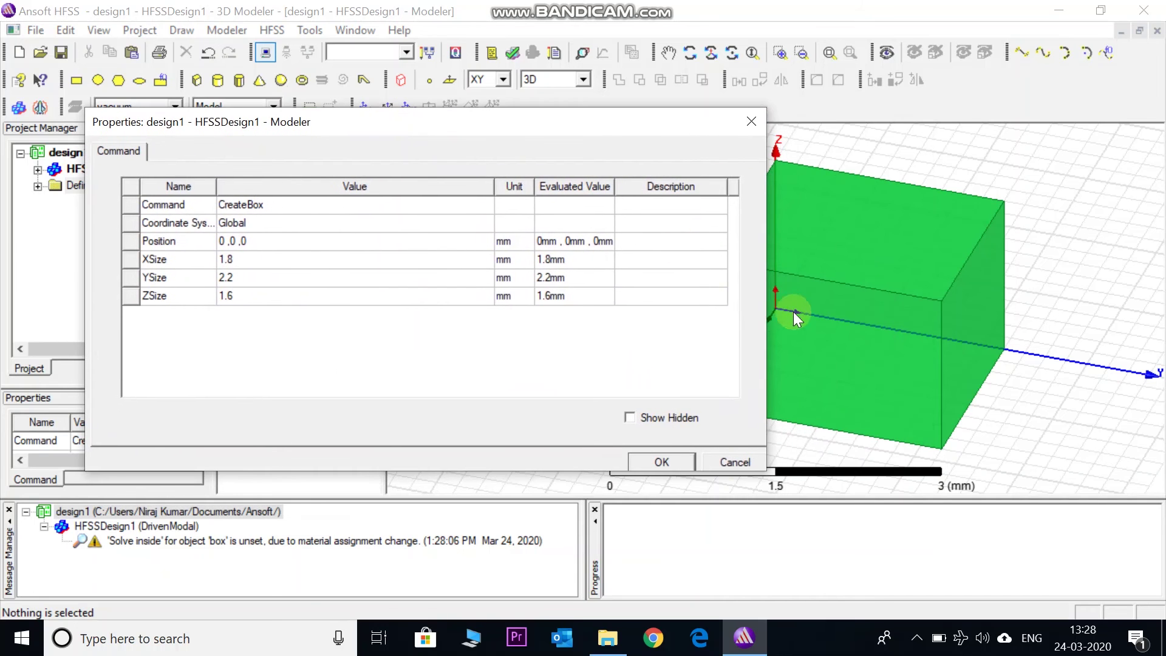
drag(767, 299, 652, 297)
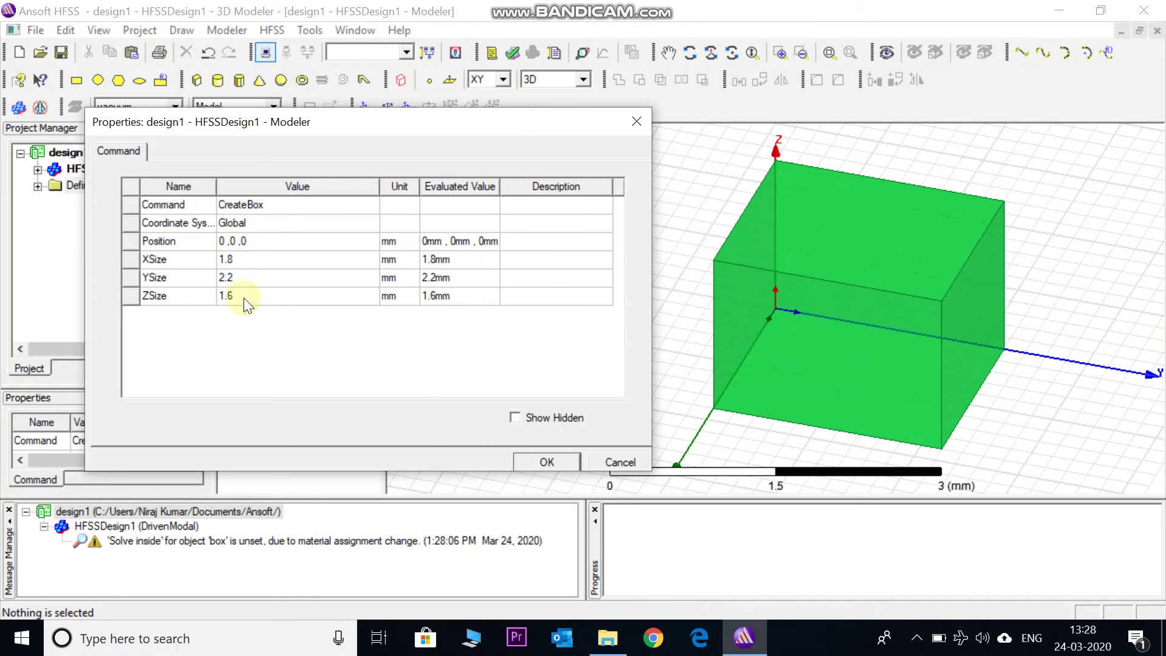
- Set XSize 5, YSize 10 and ZSize 2 mm and apply
double_click(234, 260)
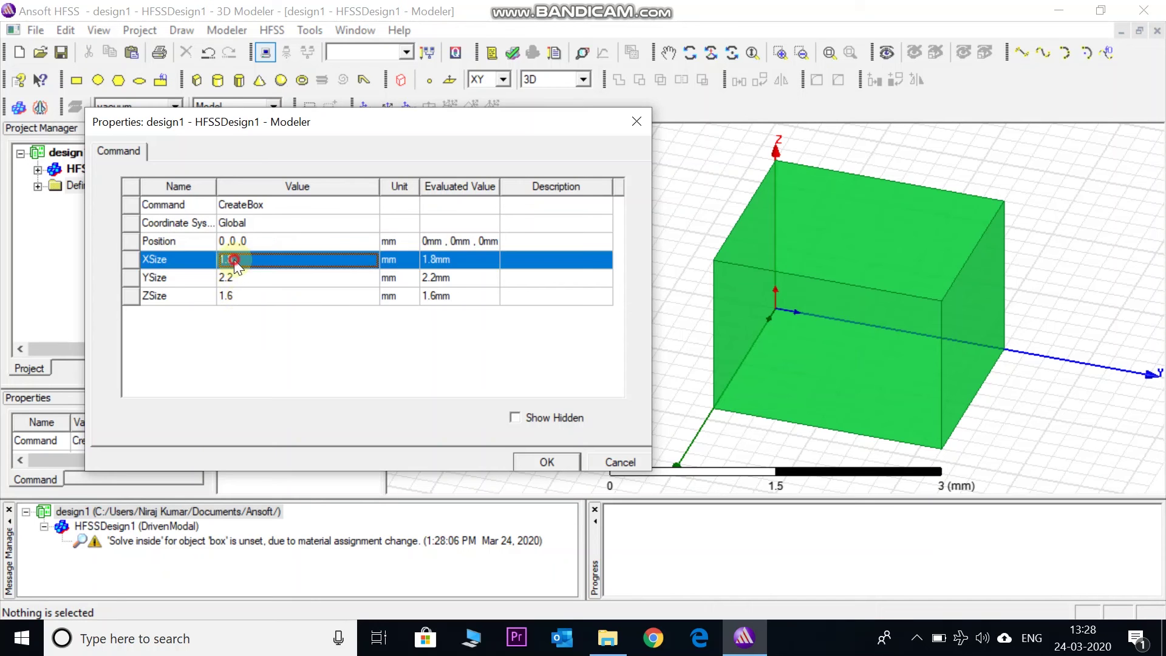
text(5)
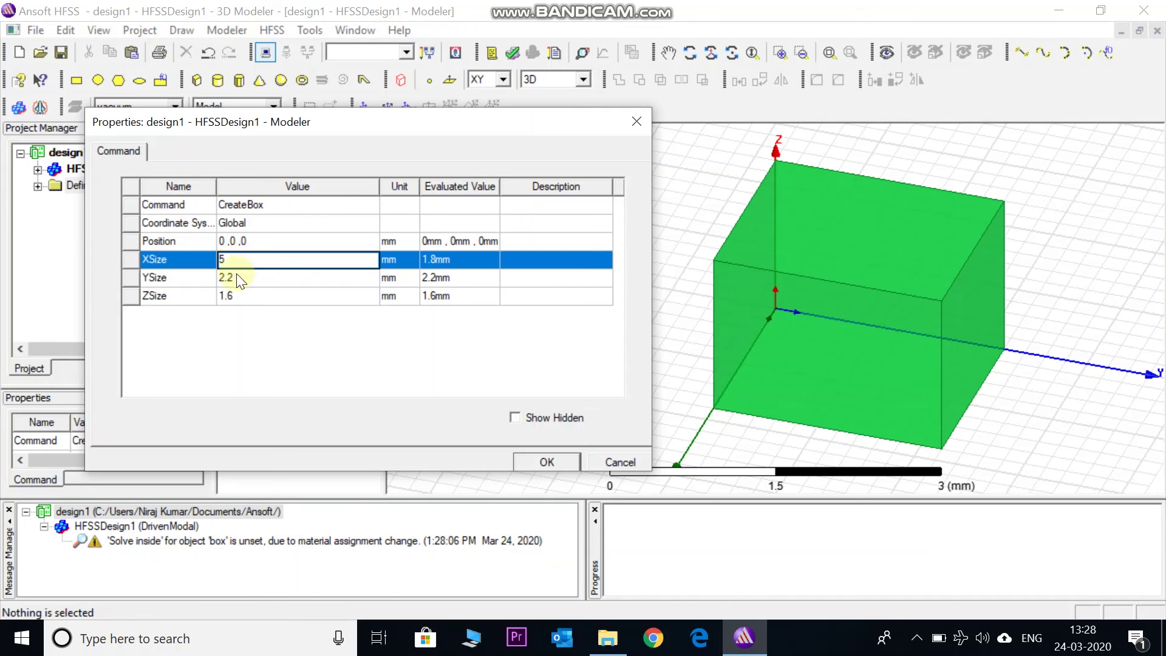
double_click(235, 278)
text(1)
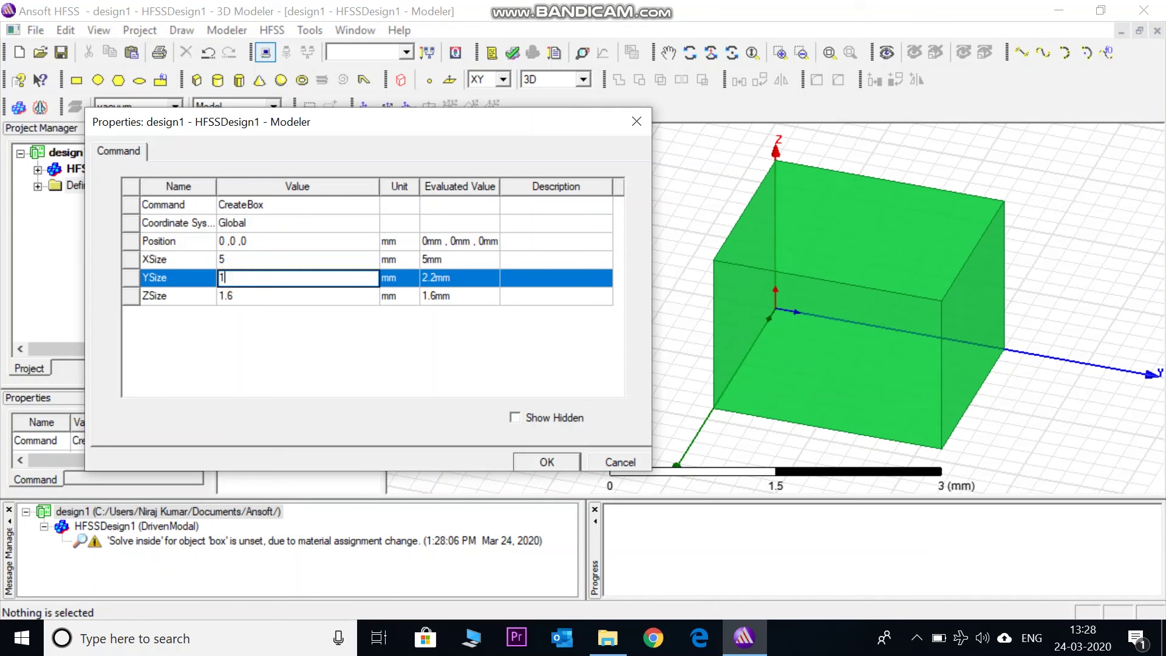
text(0)
double_click(234, 296)
text(2)
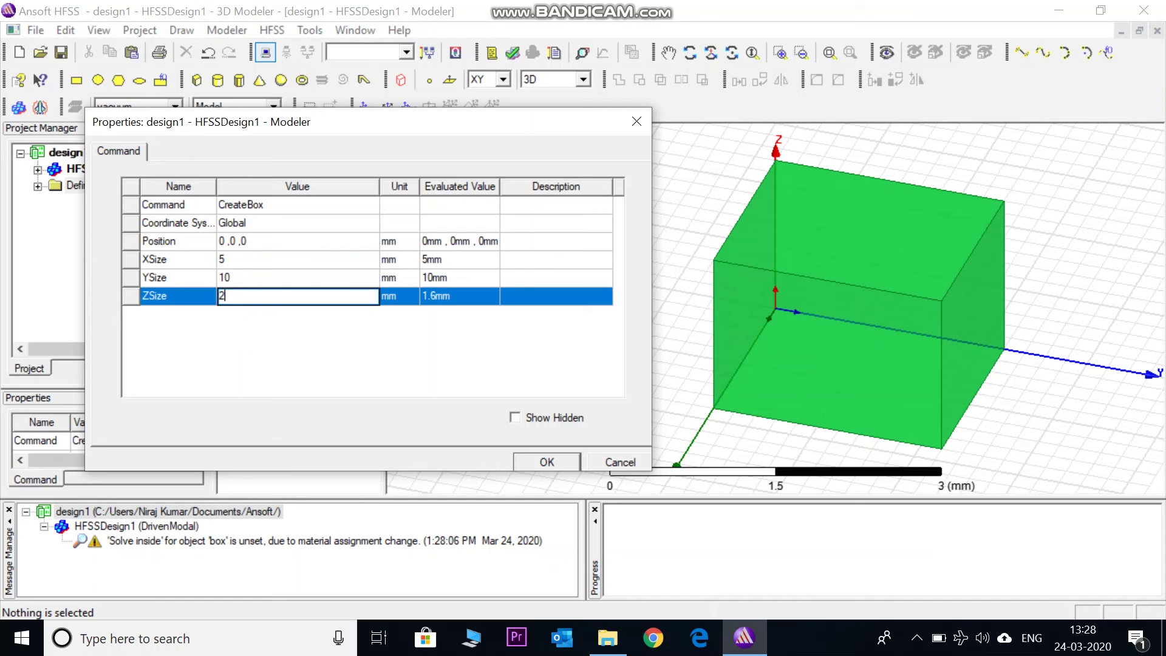
click(268, 346)
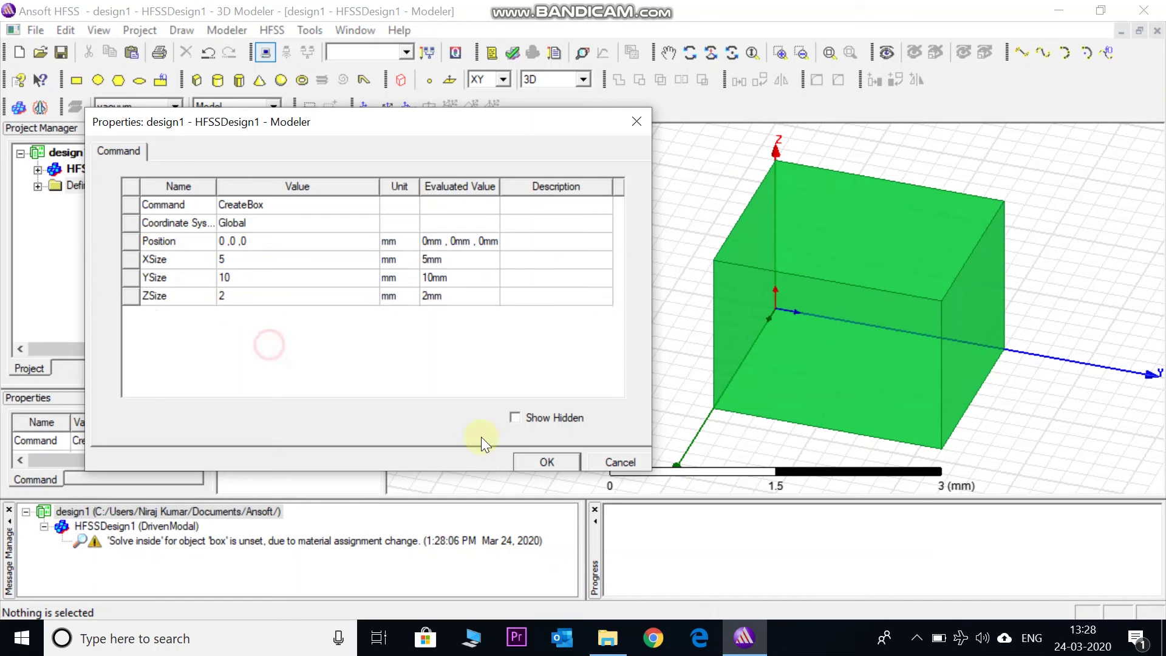
click(547, 462)
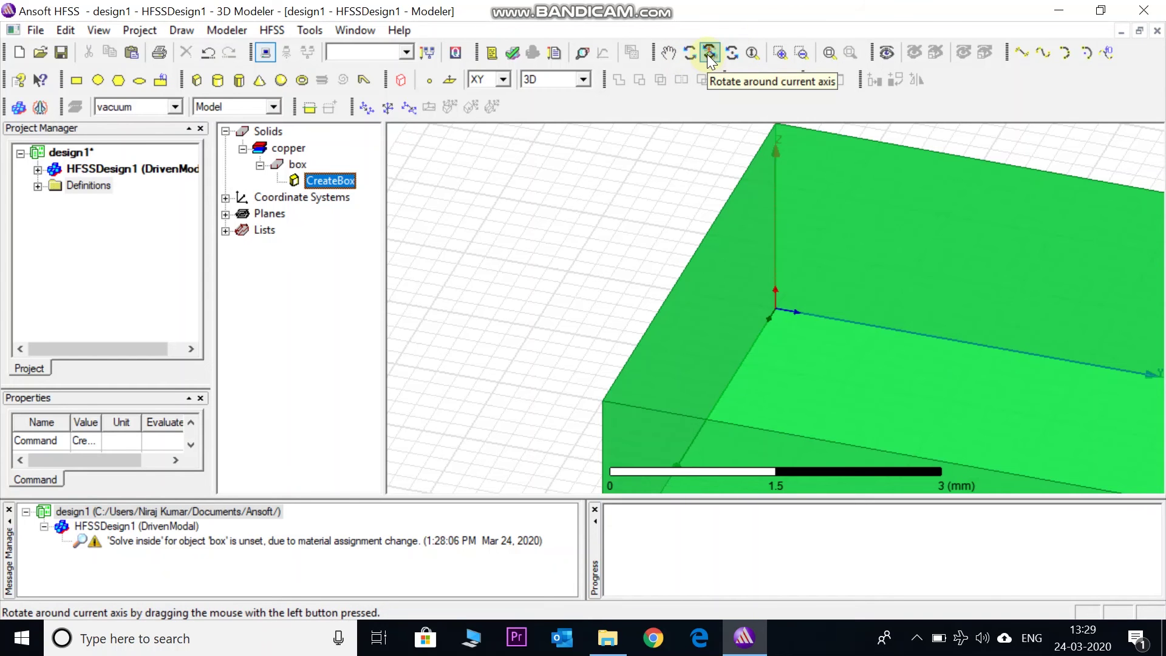
- Rotate the view, fit all, and turn back to an angled overview of the box
click(709, 53)
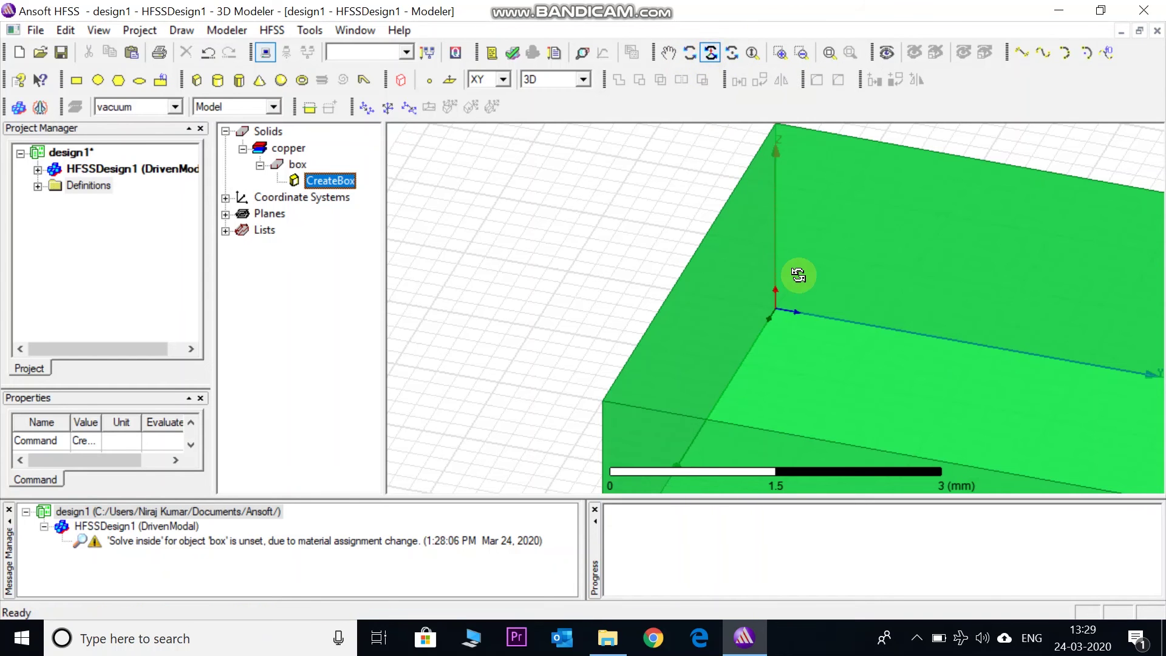
drag(798, 273, 831, 112)
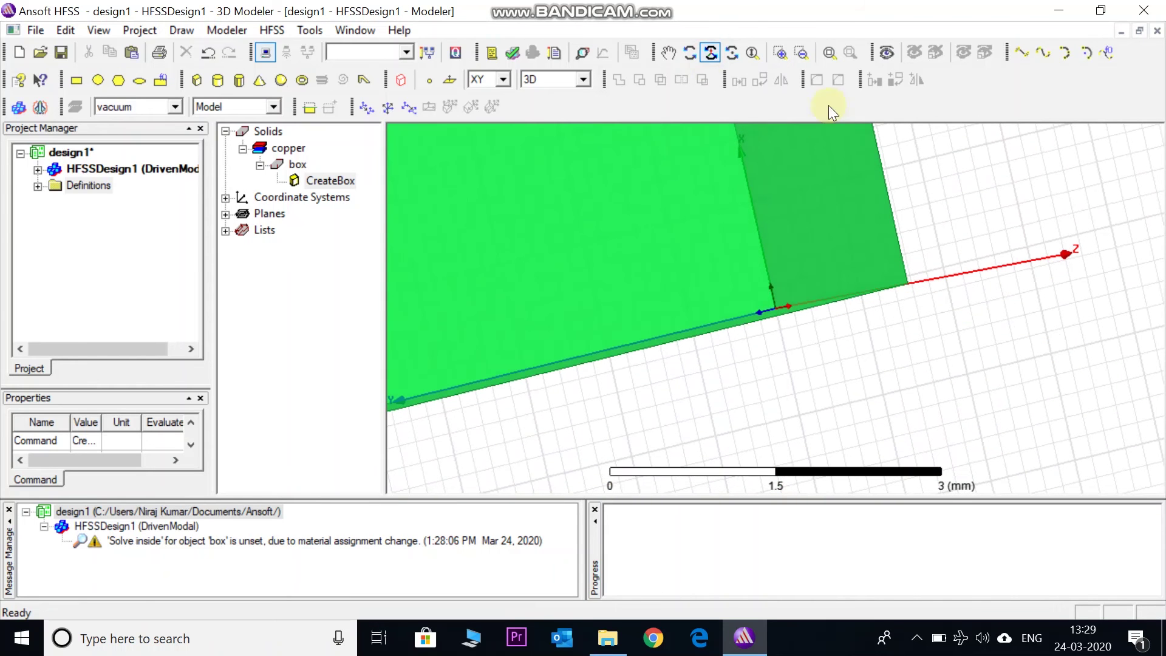
click(827, 56)
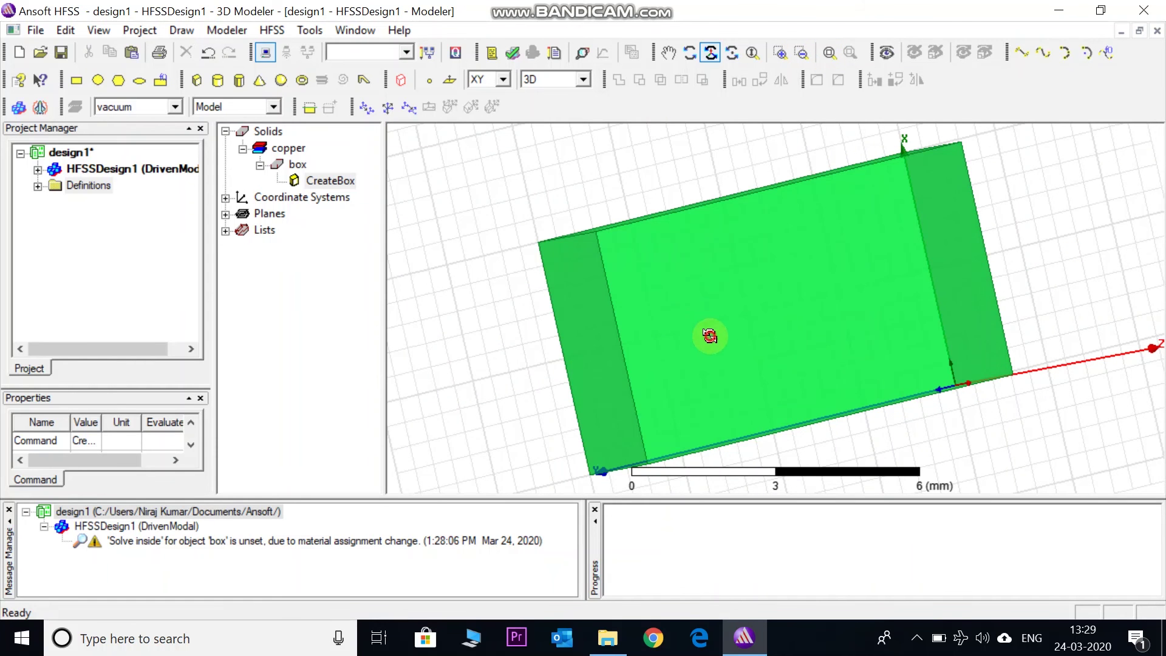
drag(708, 334, 617, 260)
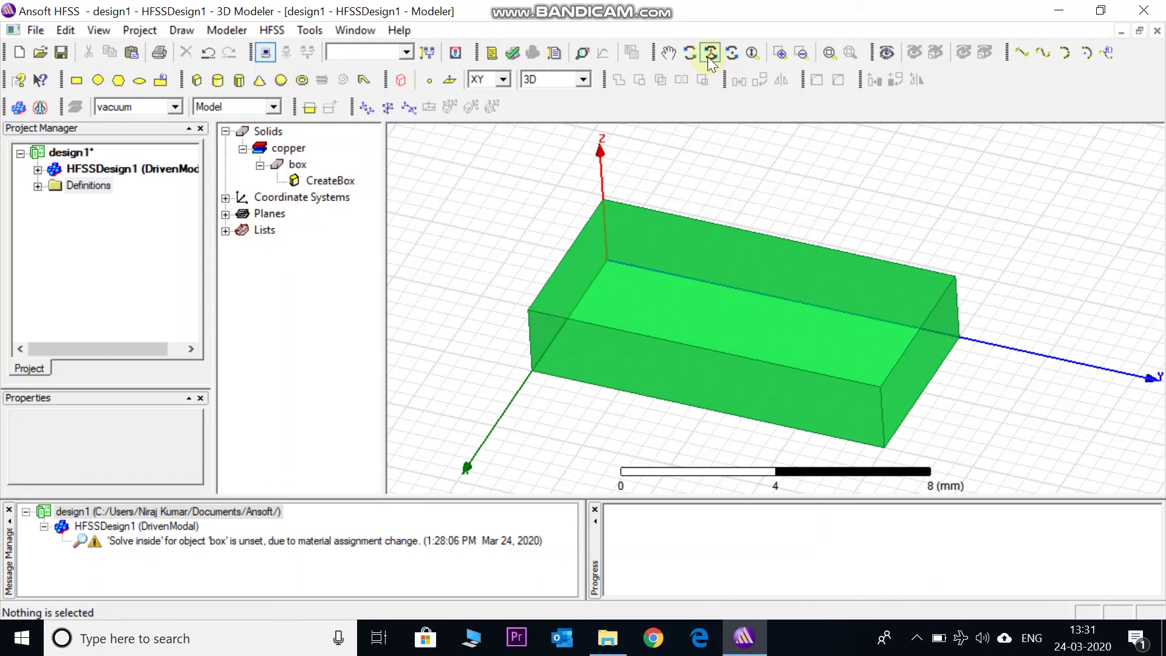
click(278, 80)
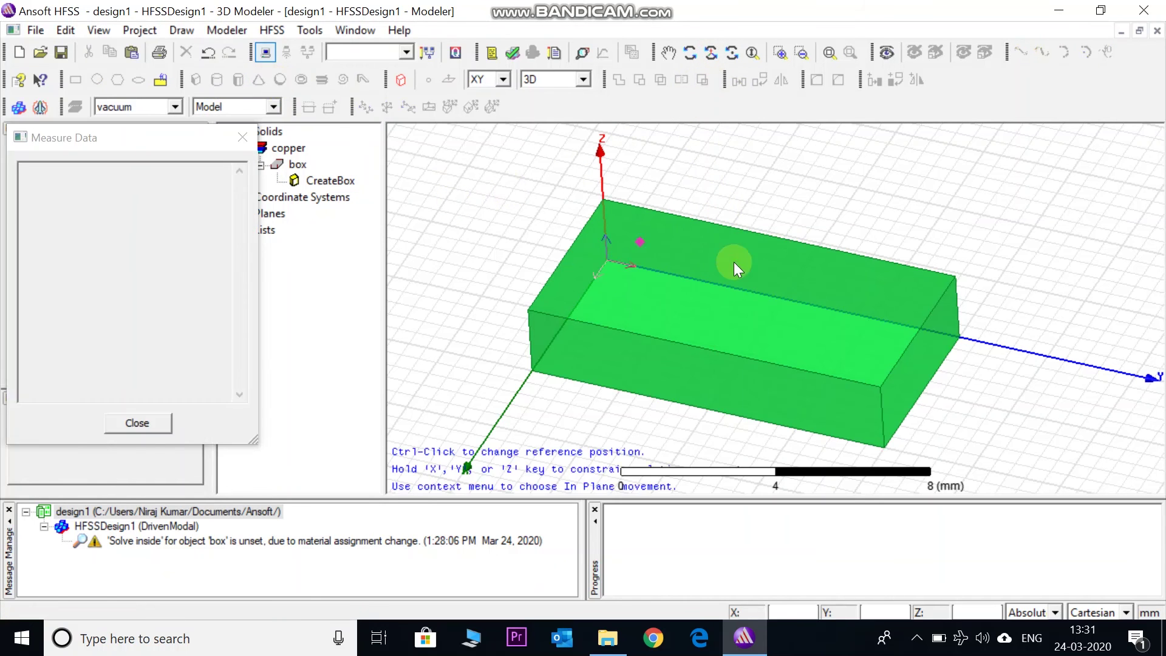
click(984, 297)
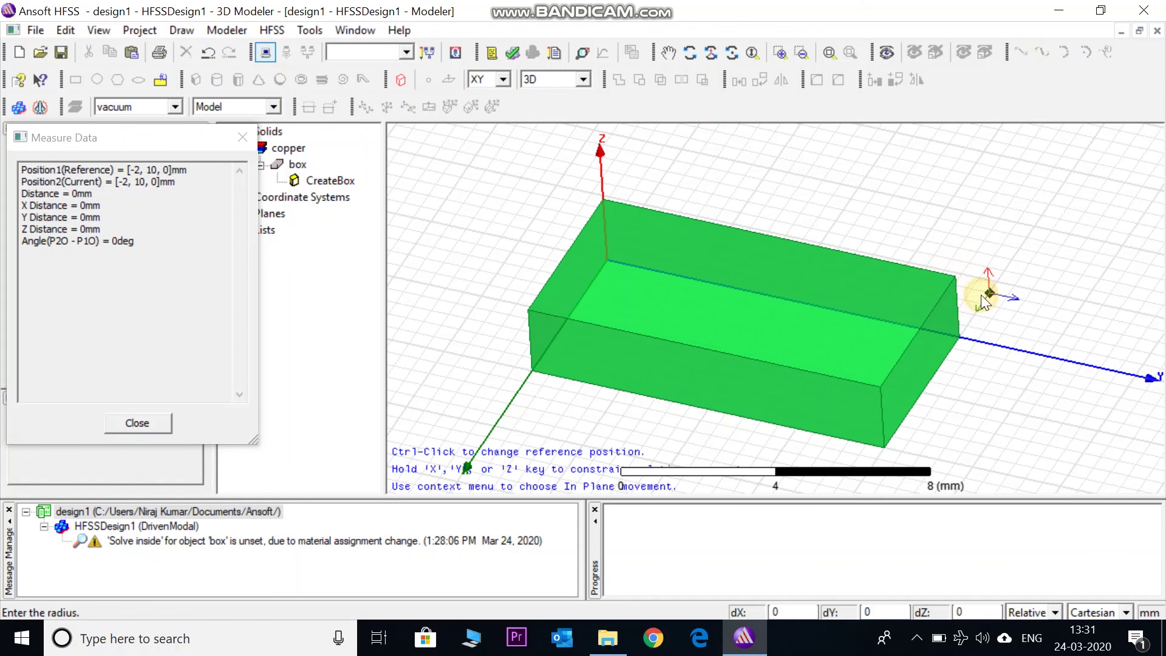
click(906, 322)
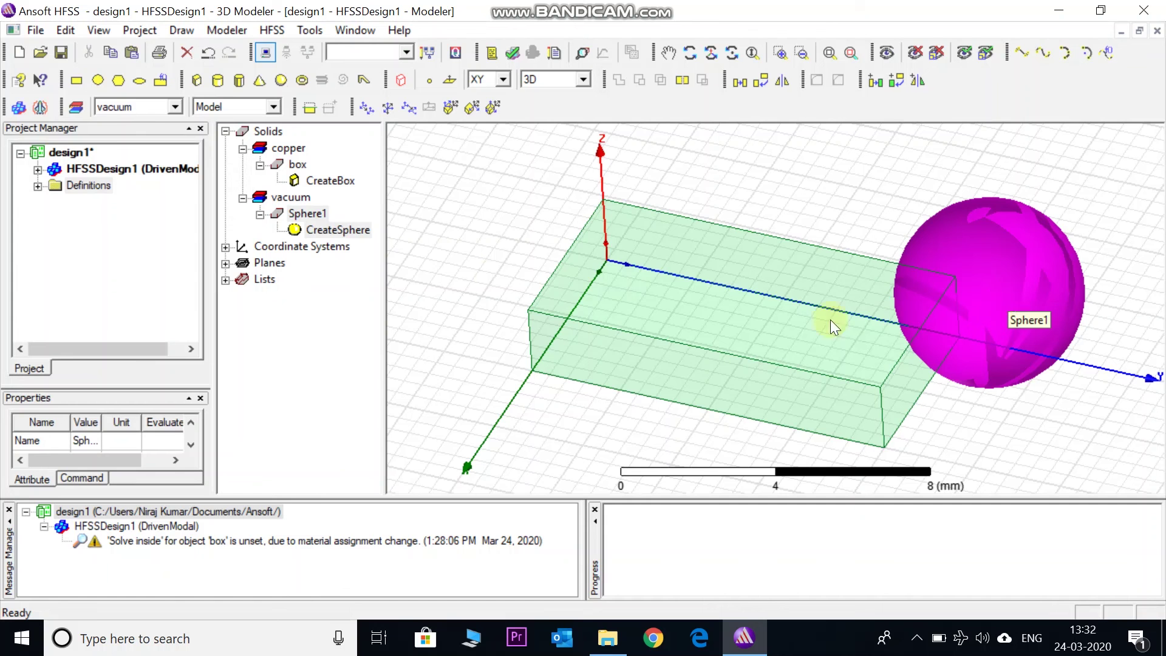
double_click(315, 231)
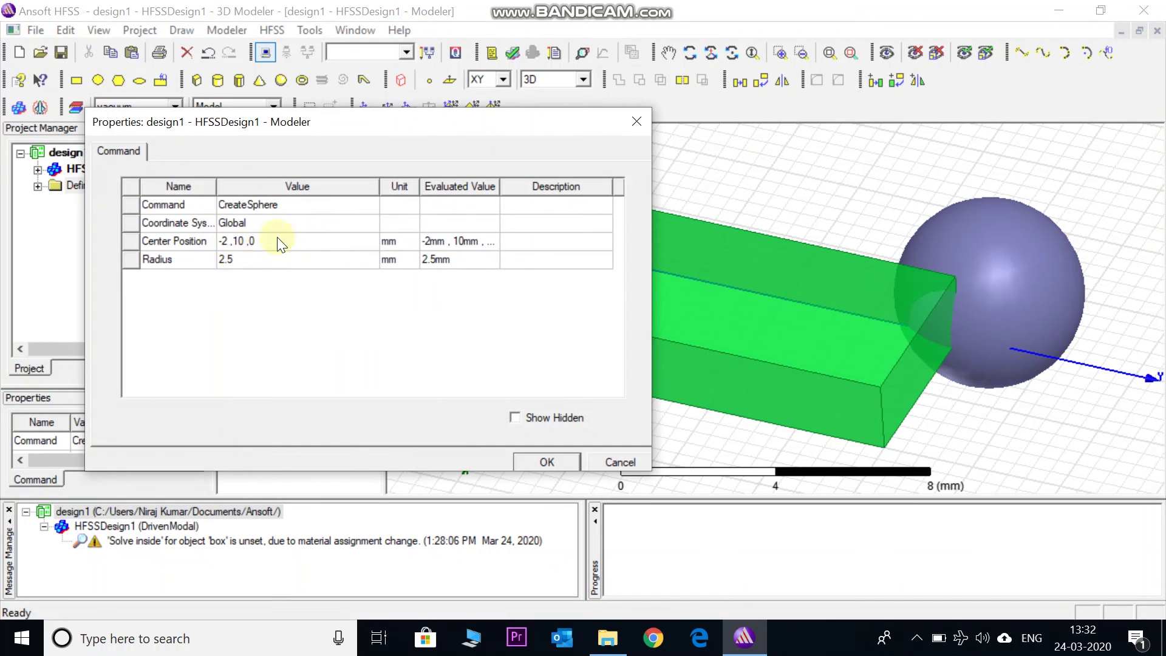
- Change Sphere1's radius from 2.5 mm to 5 mm
click(232, 260)
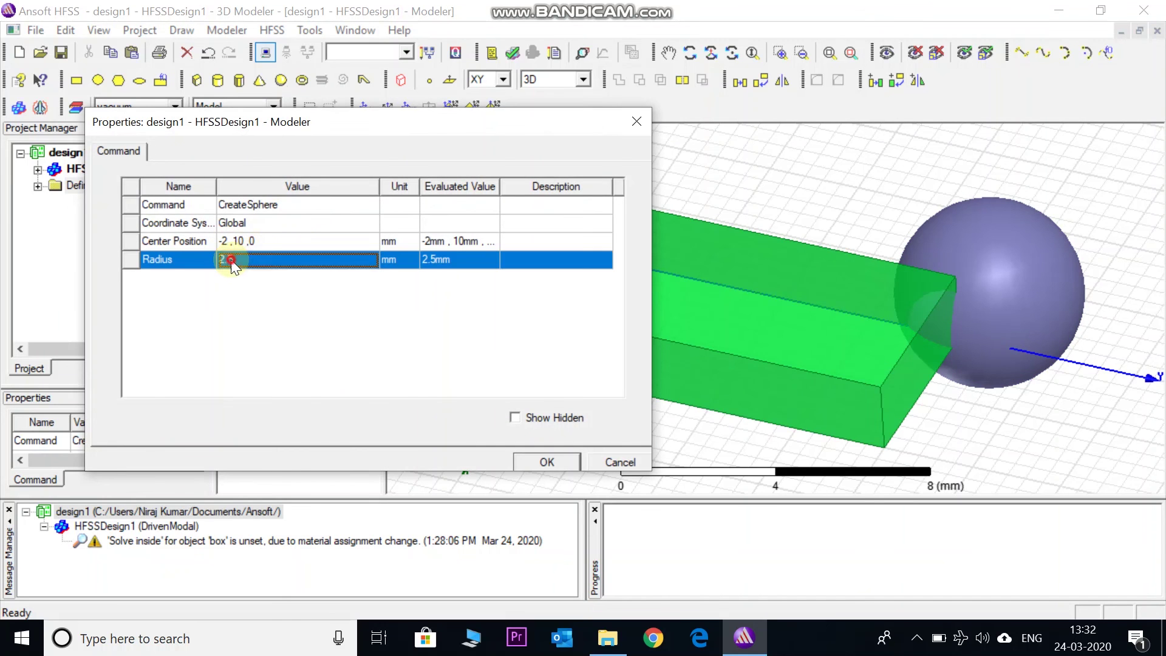
click(237, 260)
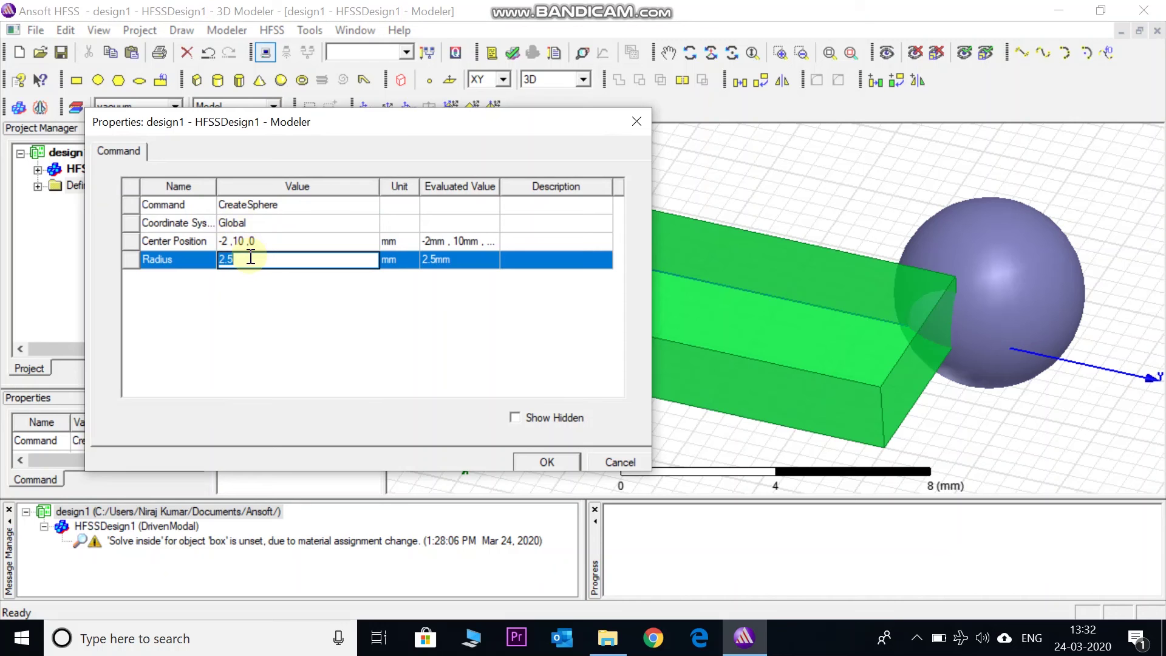
text(5)
click(538, 463)
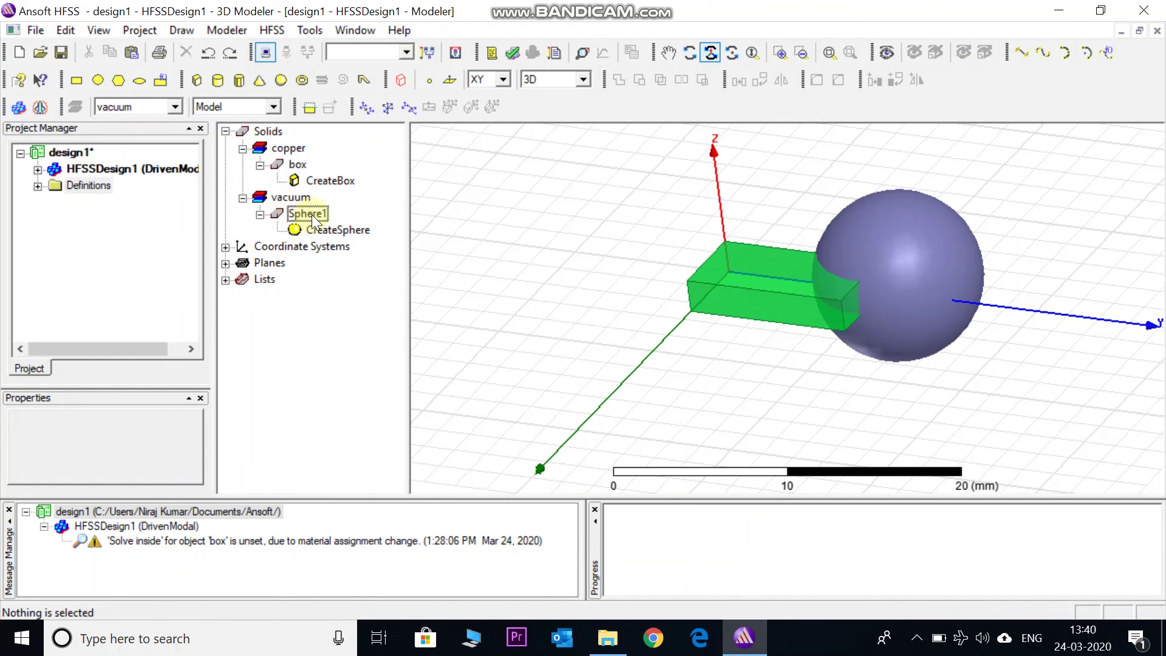
- Change Sphere1's material from vacuum to copper in its attributes
double_click(310, 215)
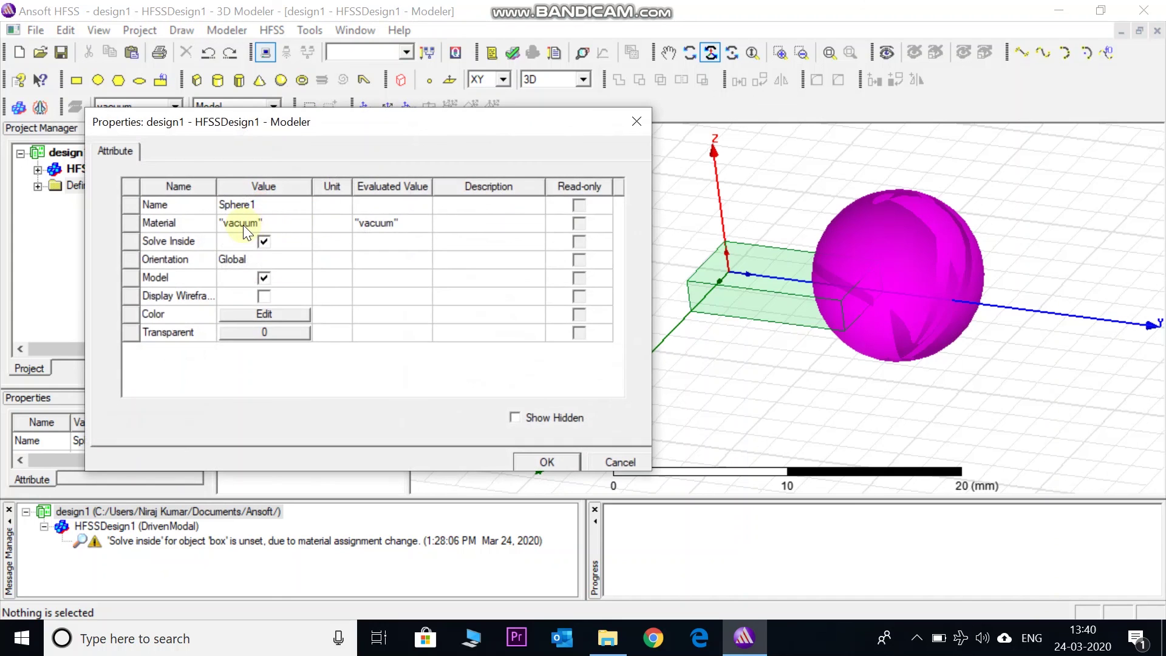
click(240, 224)
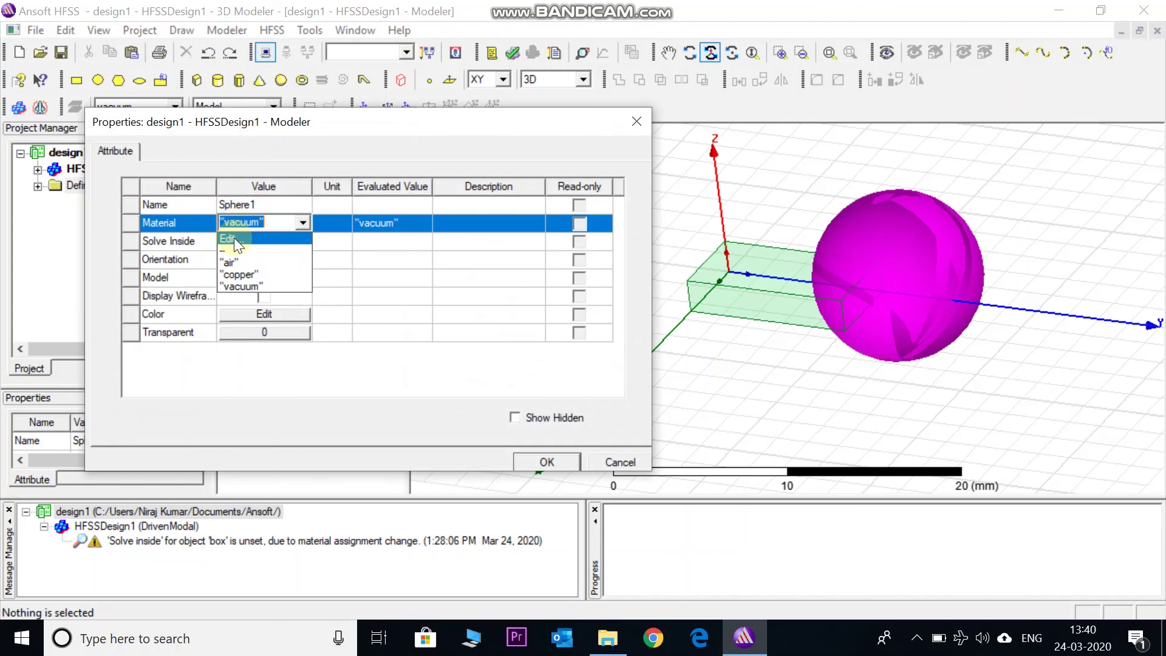
click(238, 276)
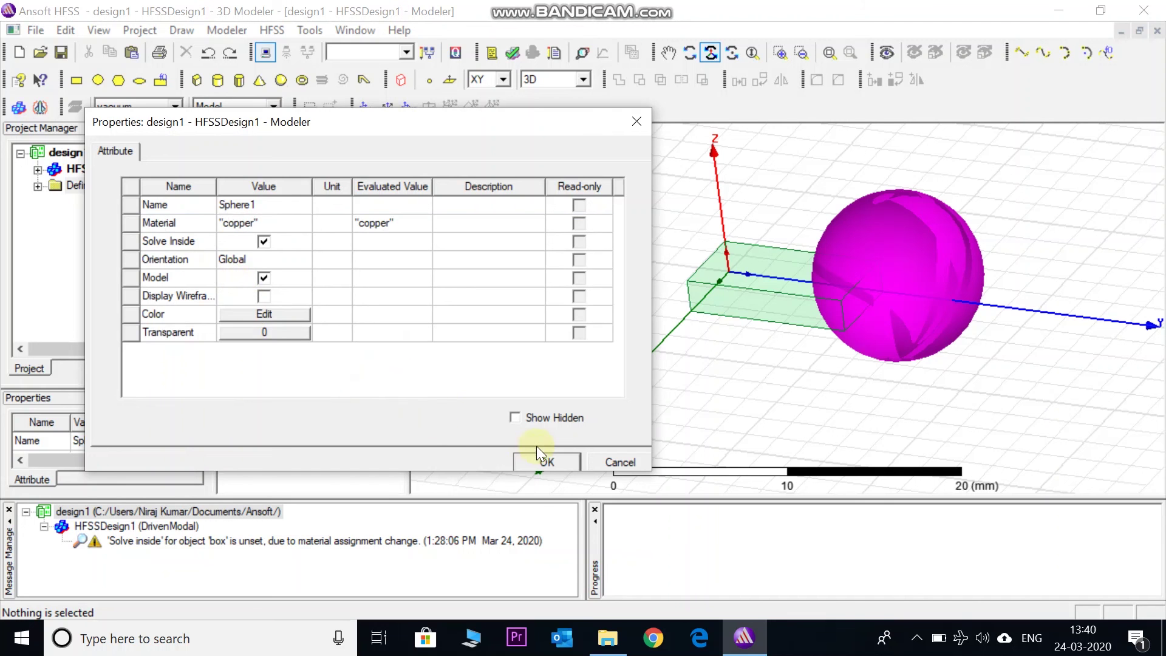
click(542, 463)
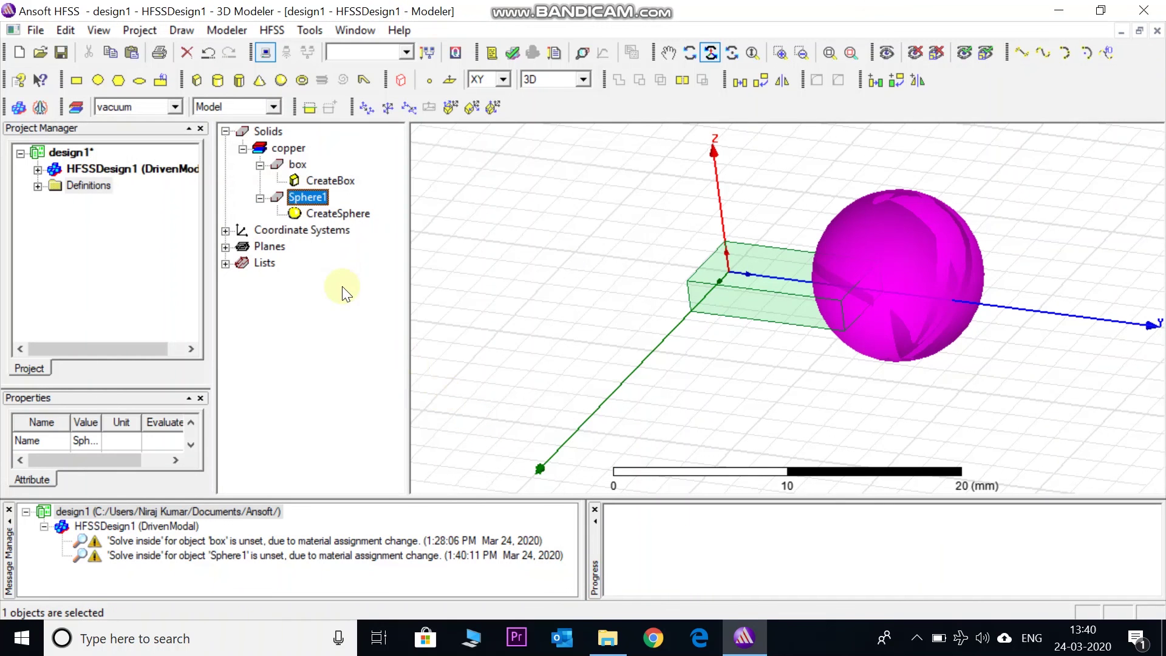
click(342, 288)
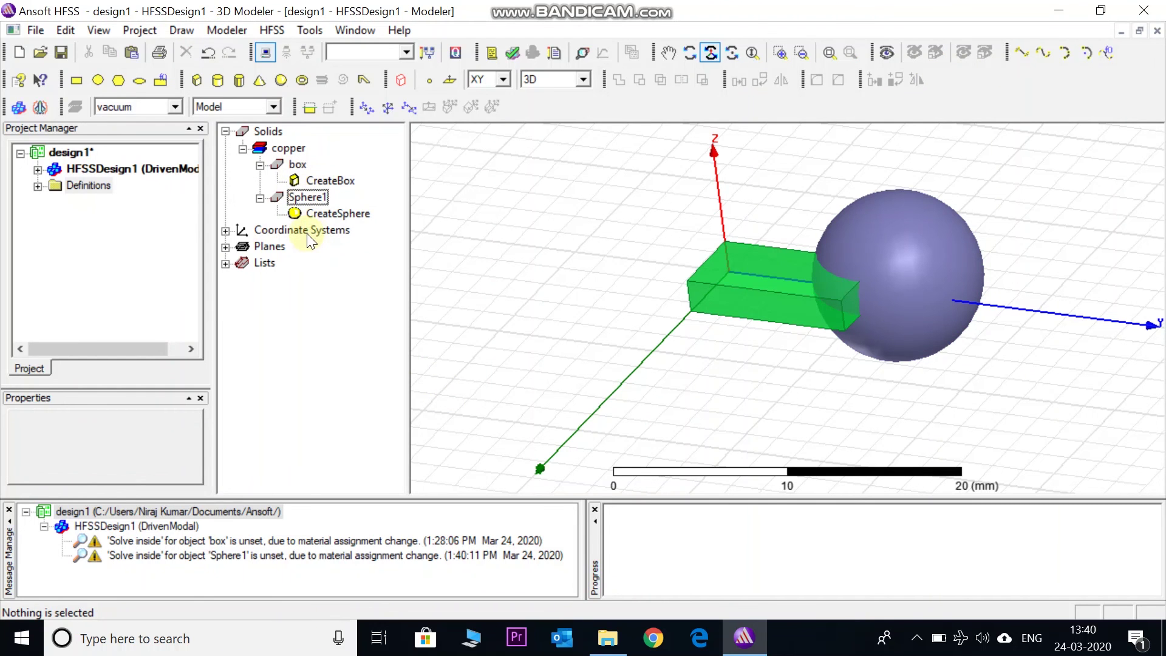
- Unite the box with Sphere1 into one copper solid named box, then orbit to inspect it
click(298, 164)
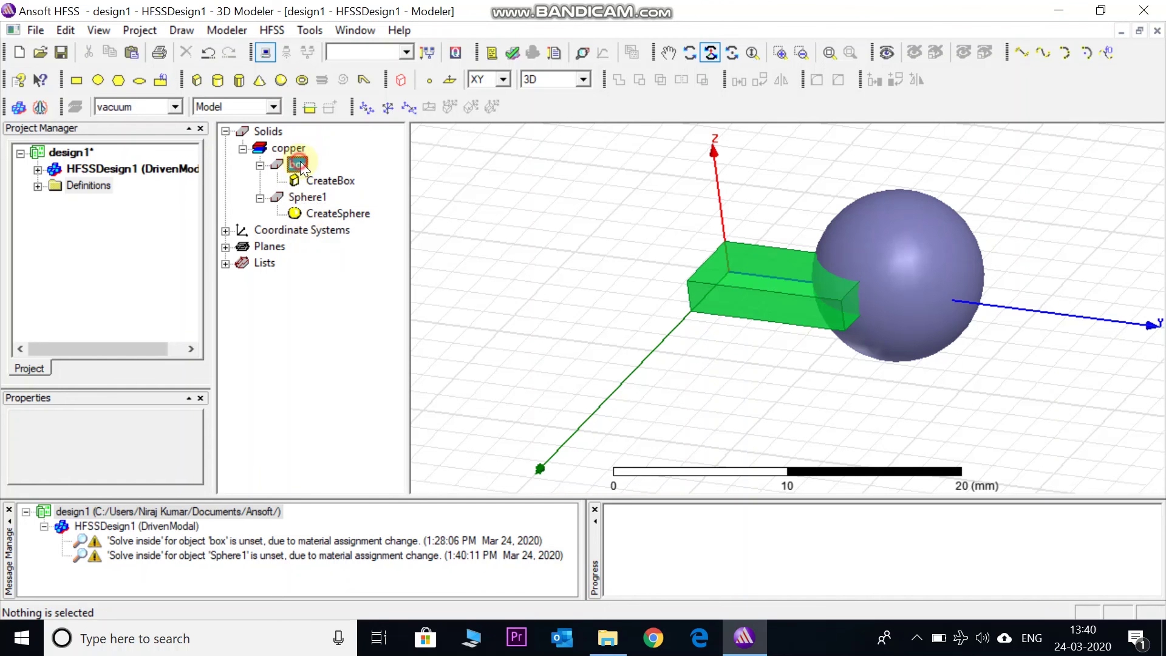
ctrl+click(307, 198)
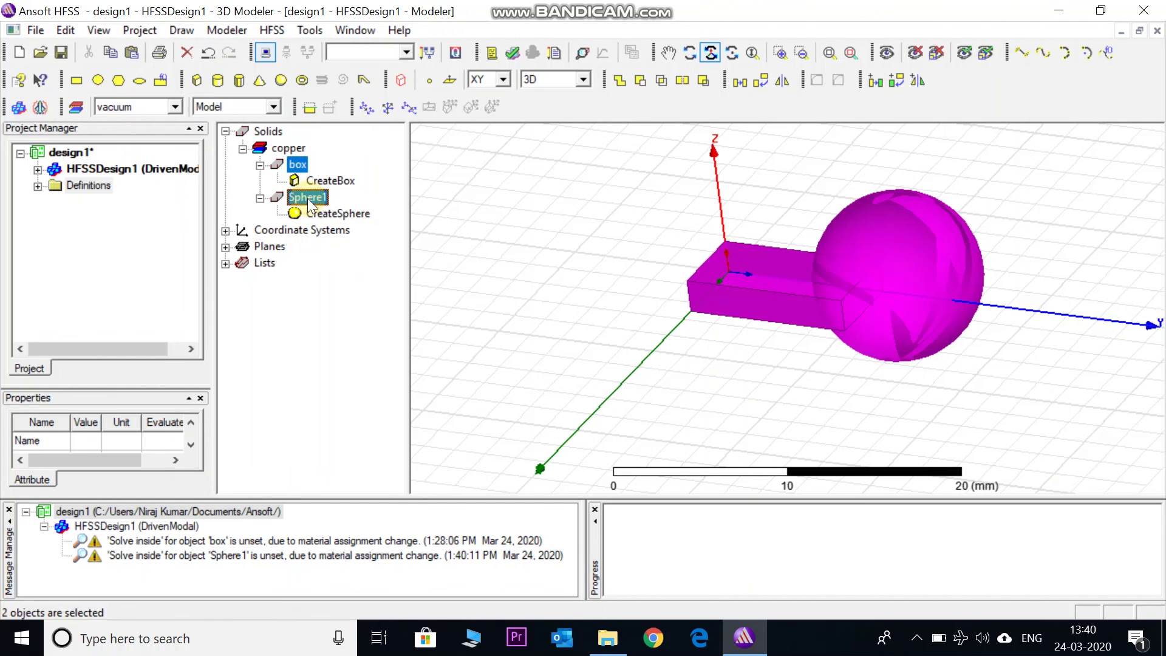
click(618, 80)
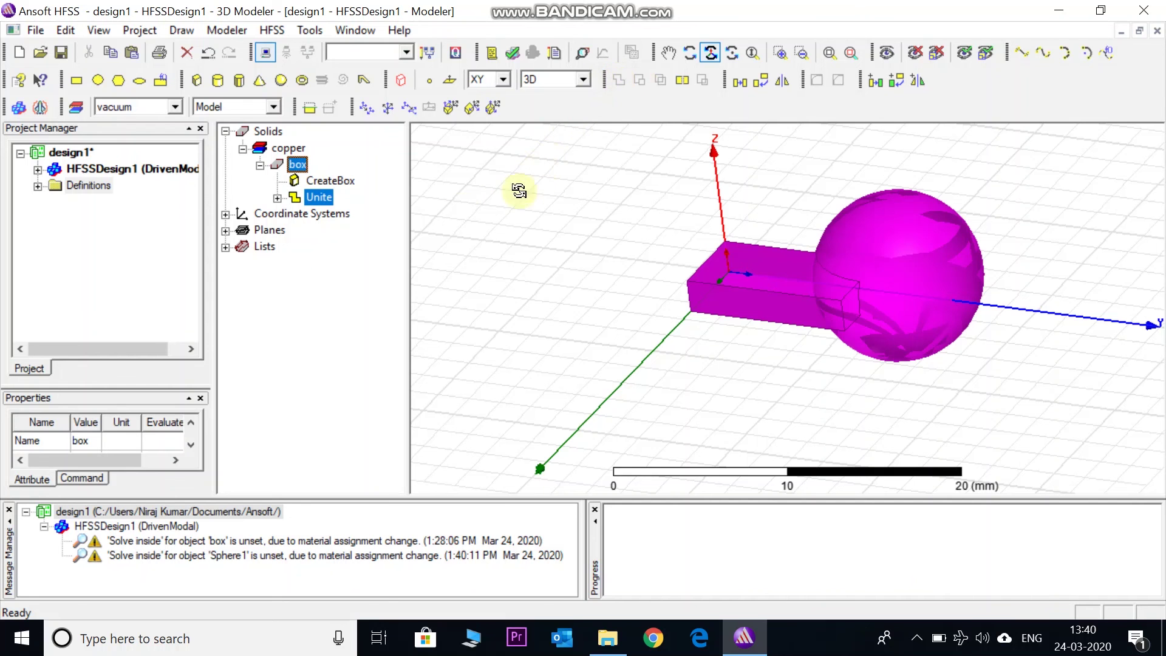
drag(804, 328, 839, 346)
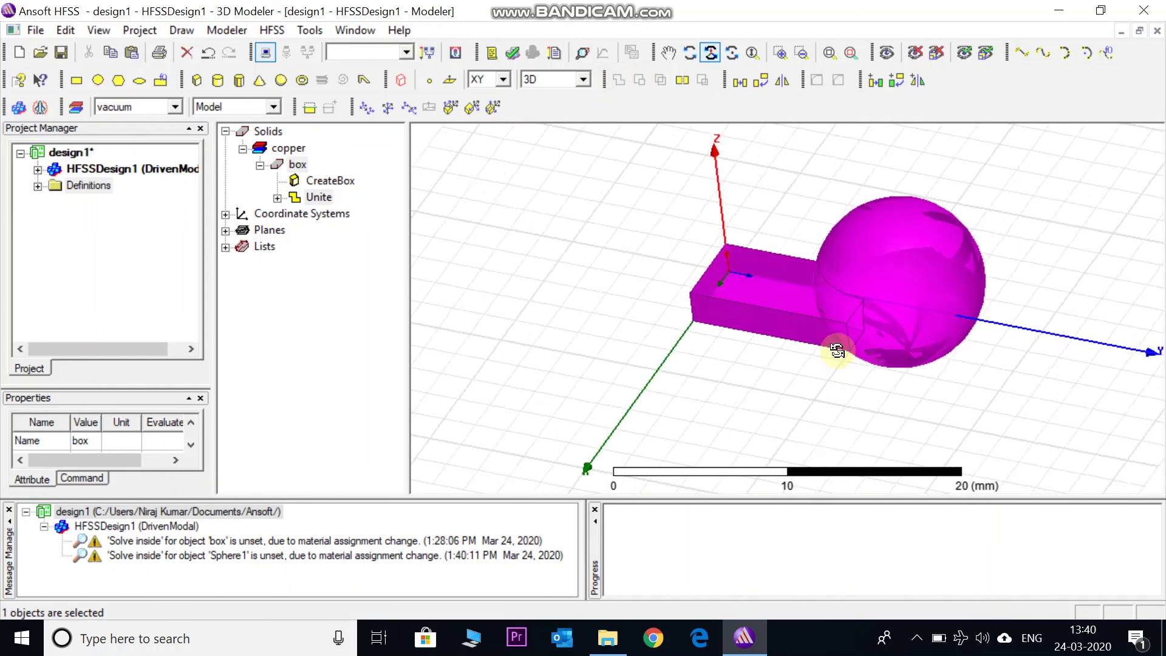
click(362, 311)
drag(736, 323, 734, 177)
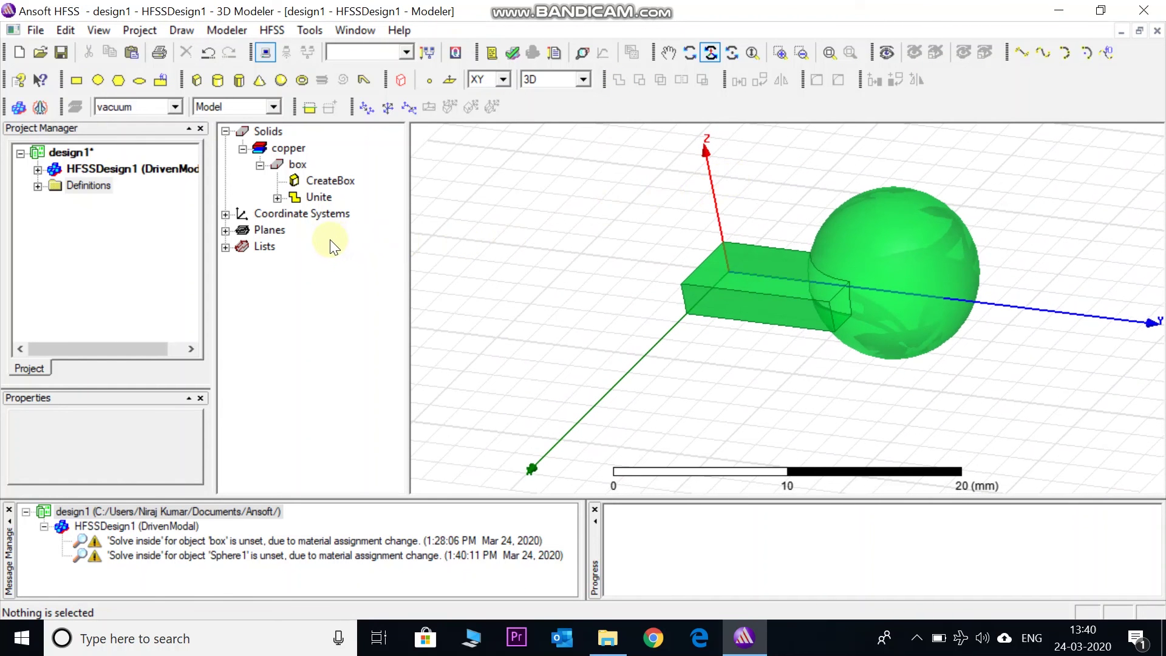
- Undo the Unite, then subtract Sphere1 from the box with box as the blank
click(206, 53)
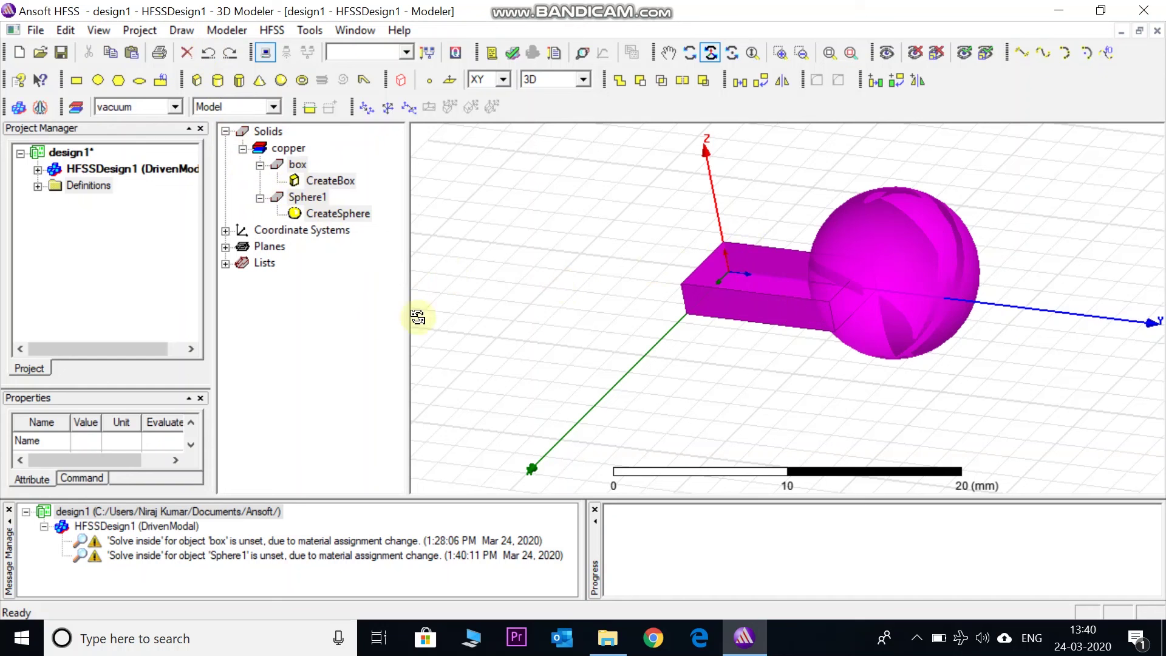
click(370, 312)
click(298, 164)
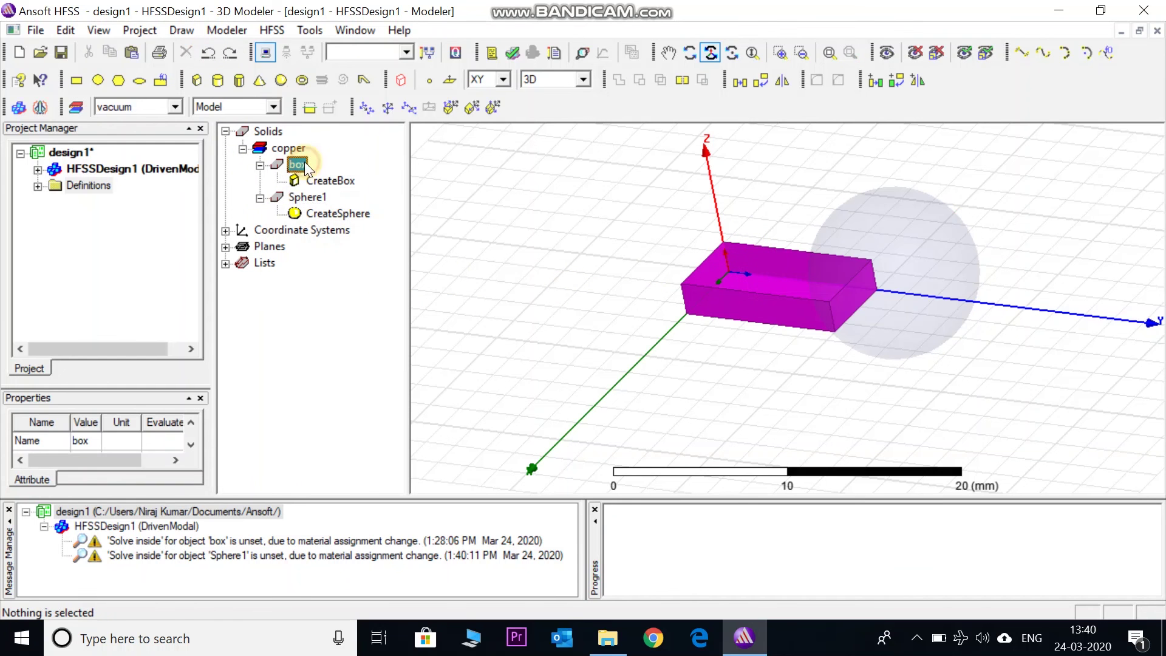
ctrl+click(307, 198)
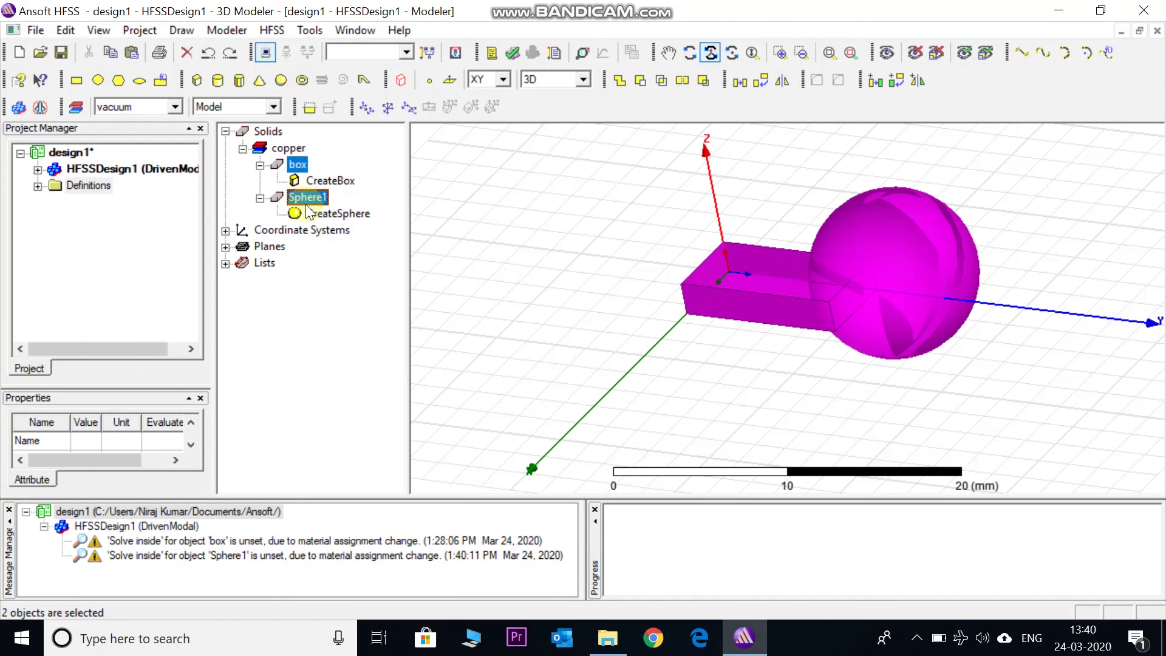
click(638, 81)
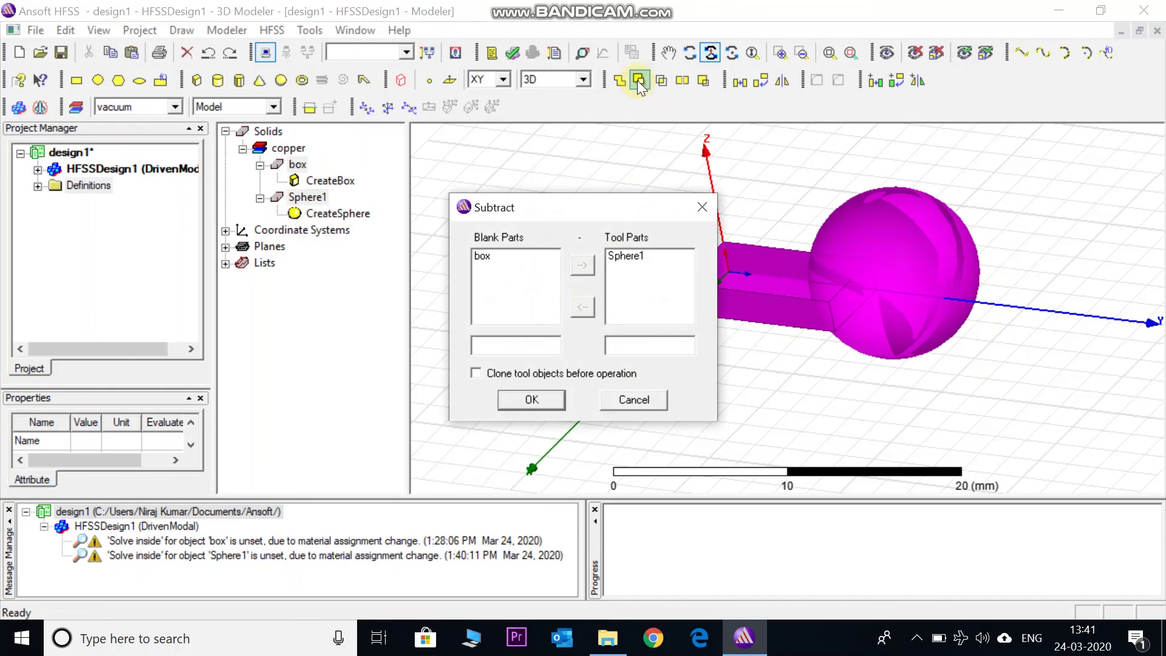
click(483, 257)
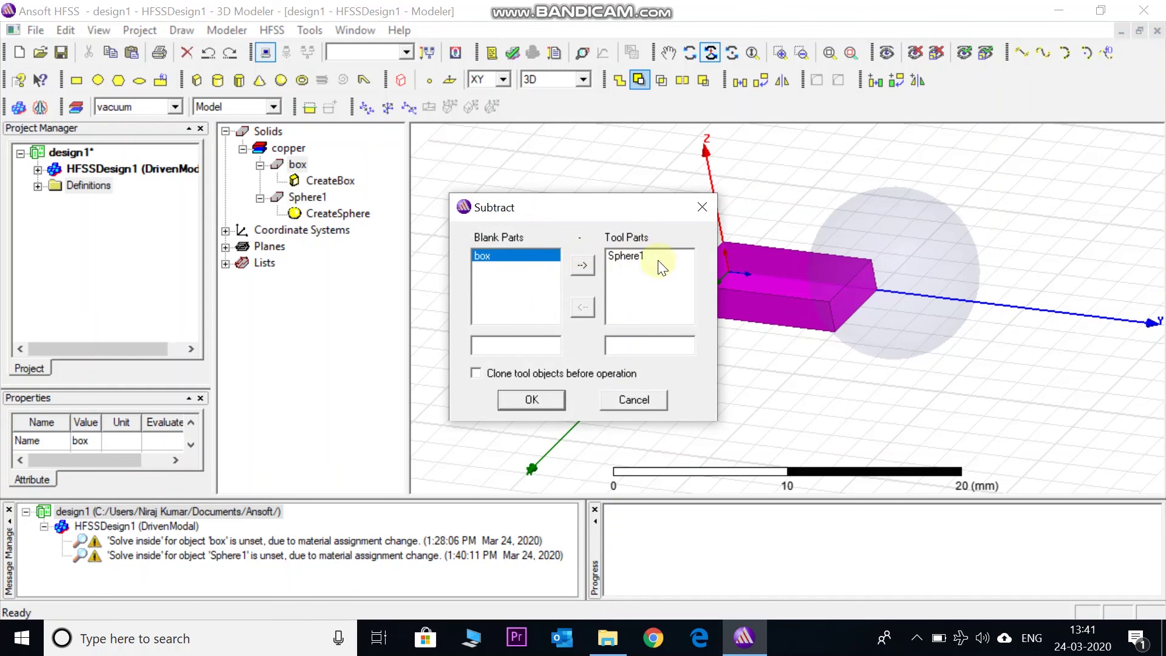
click(532, 400)
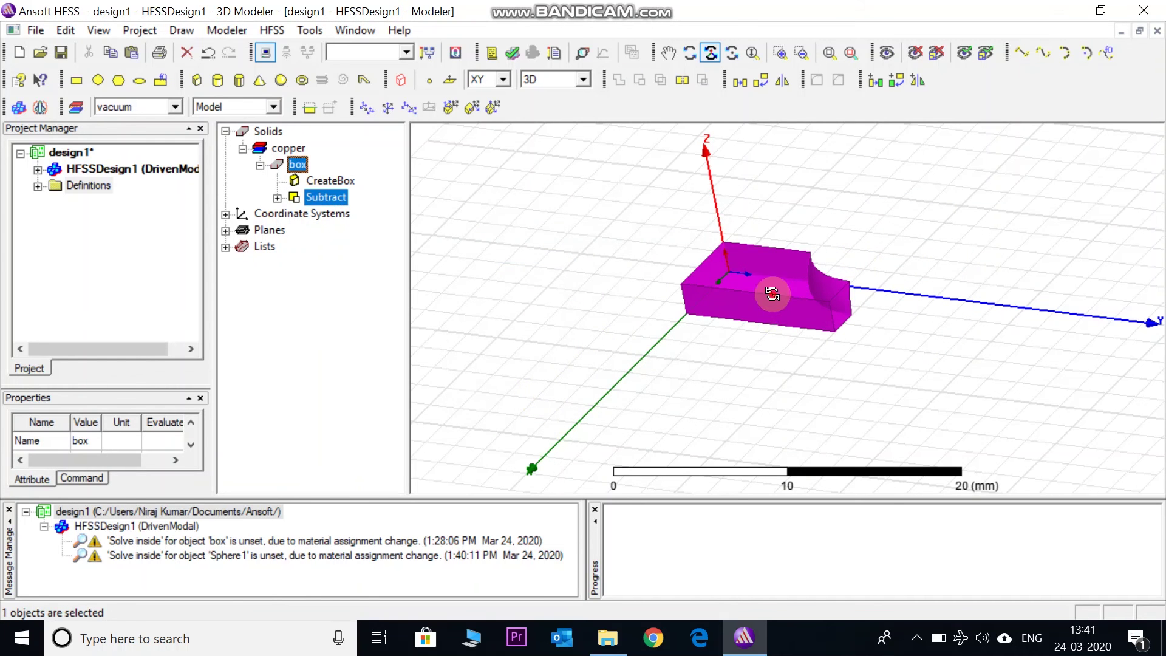
- Inspect the cut box, then undo the subtraction to restore both solids
drag(770, 291, 709, 363)
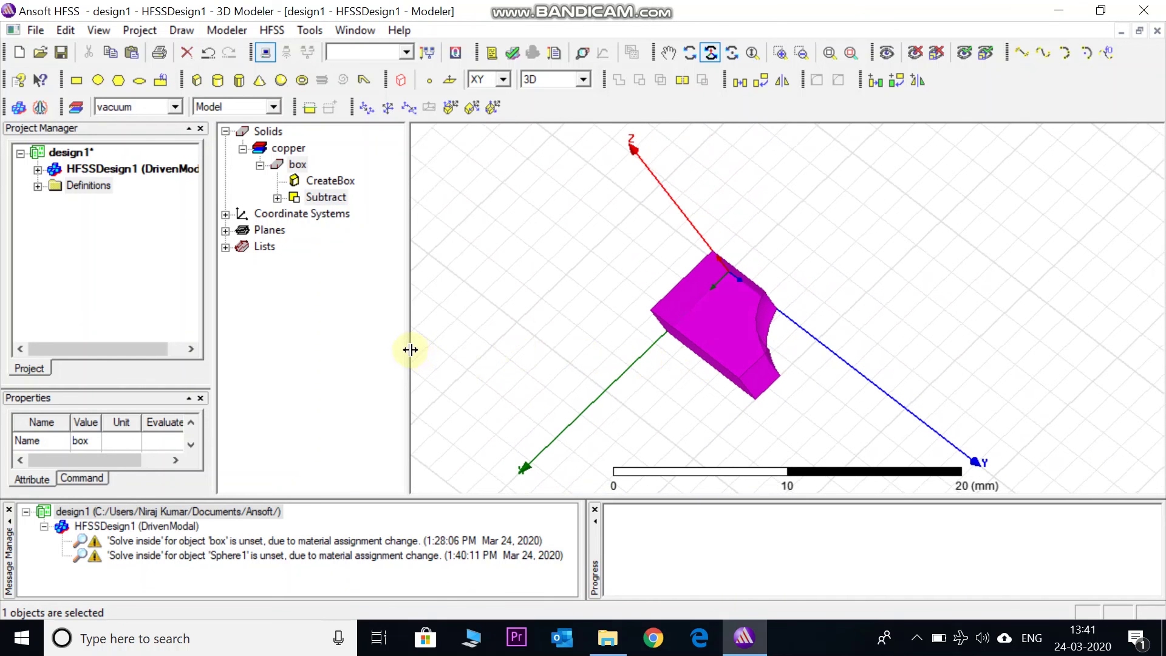
drag(411, 348, 419, 347)
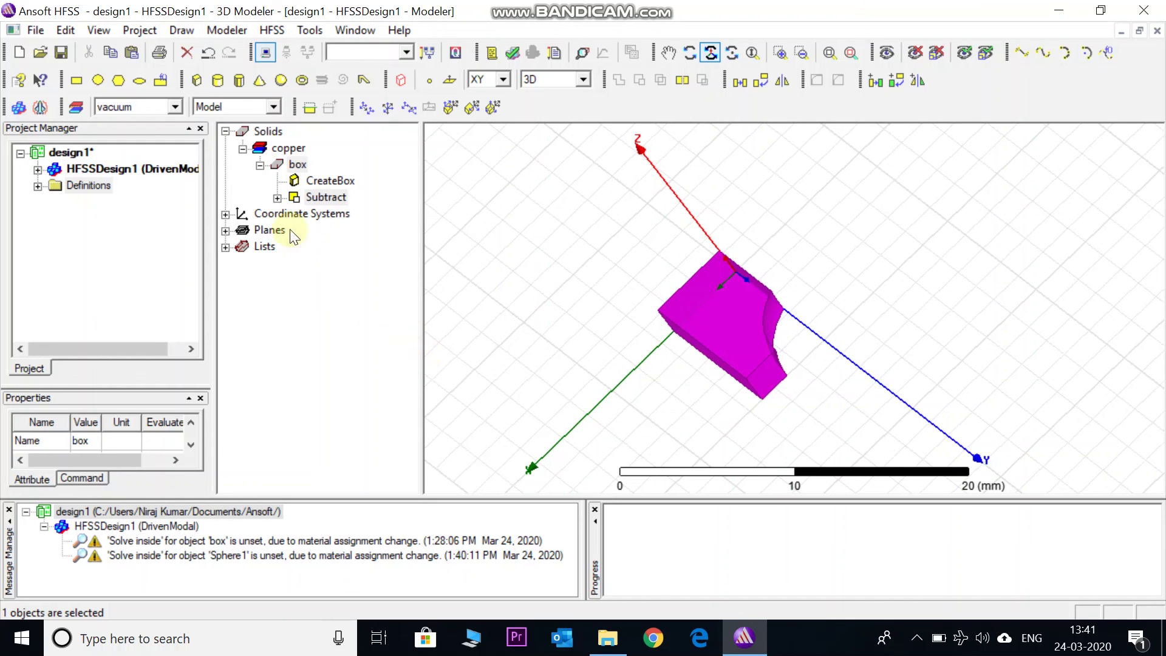
click(208, 53)
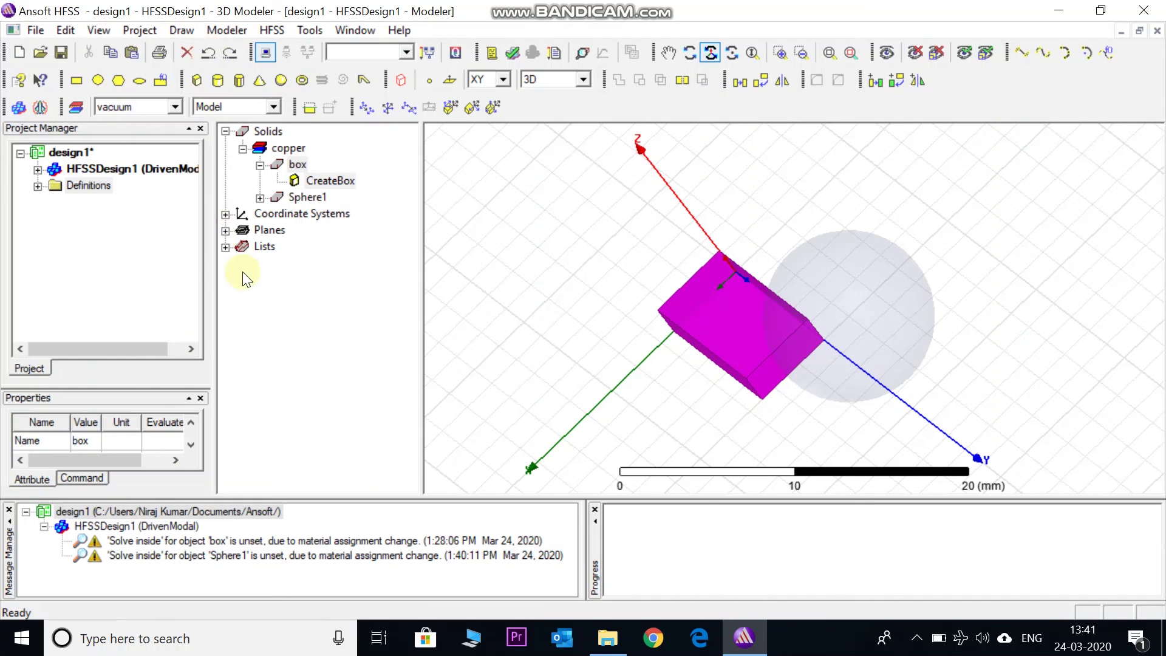
- Subtract the box from Sphere1 (Sphere1 as blank, box as tool) and orbit to view the notch
click(323, 307)
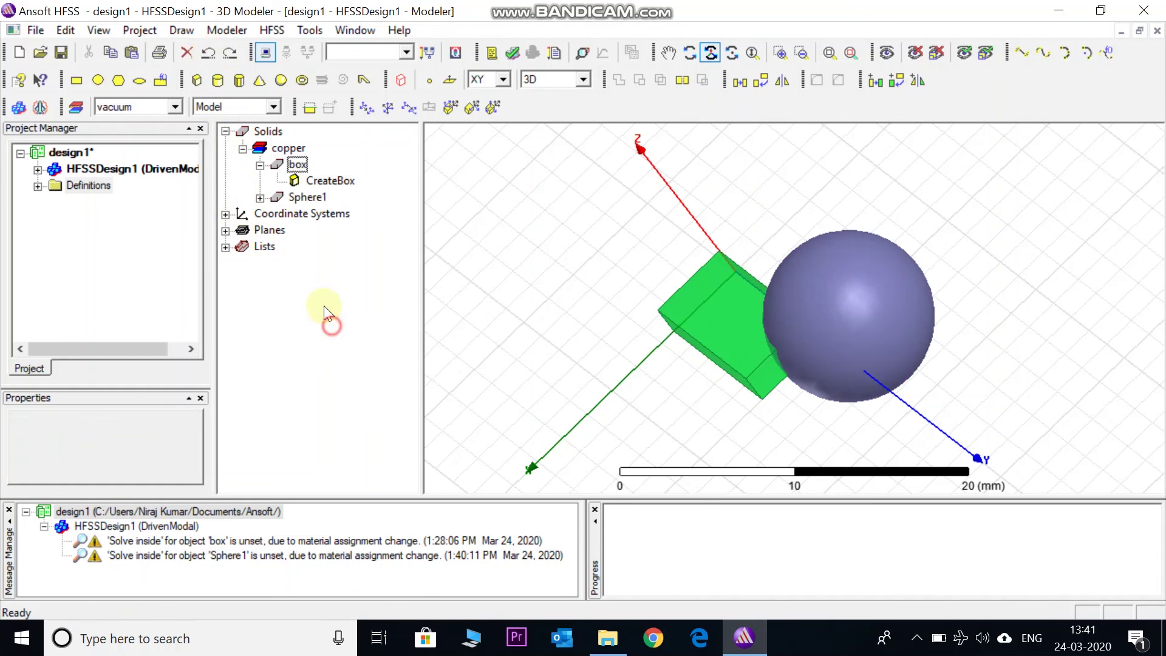
click(313, 197)
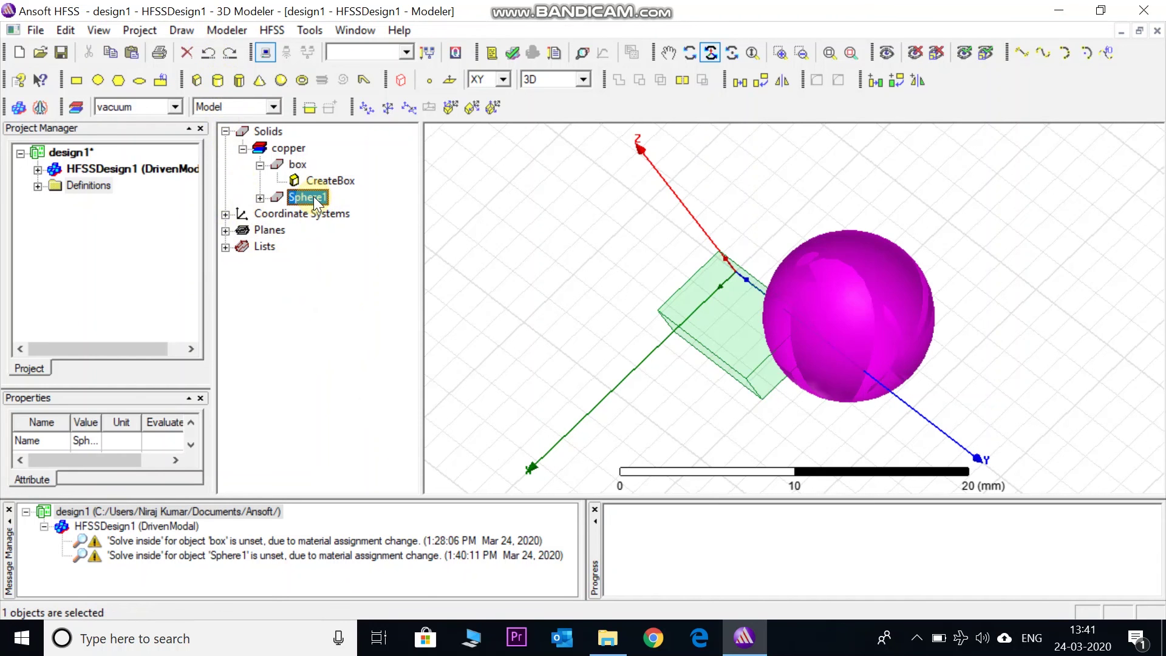
ctrl+click(298, 165)
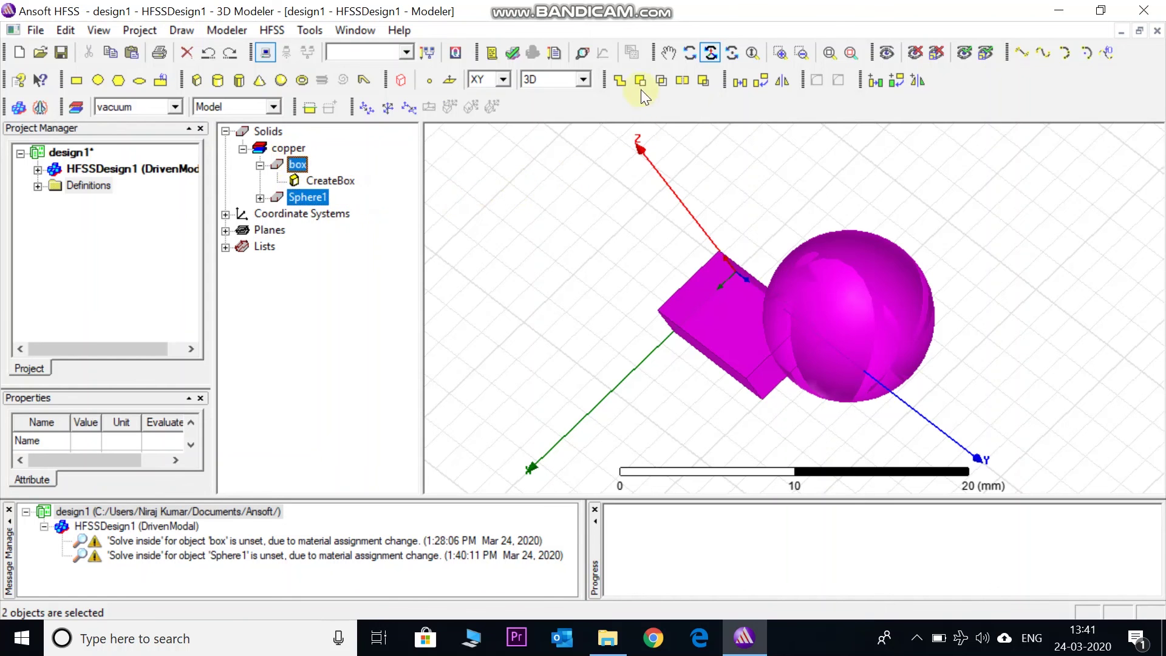
click(638, 85)
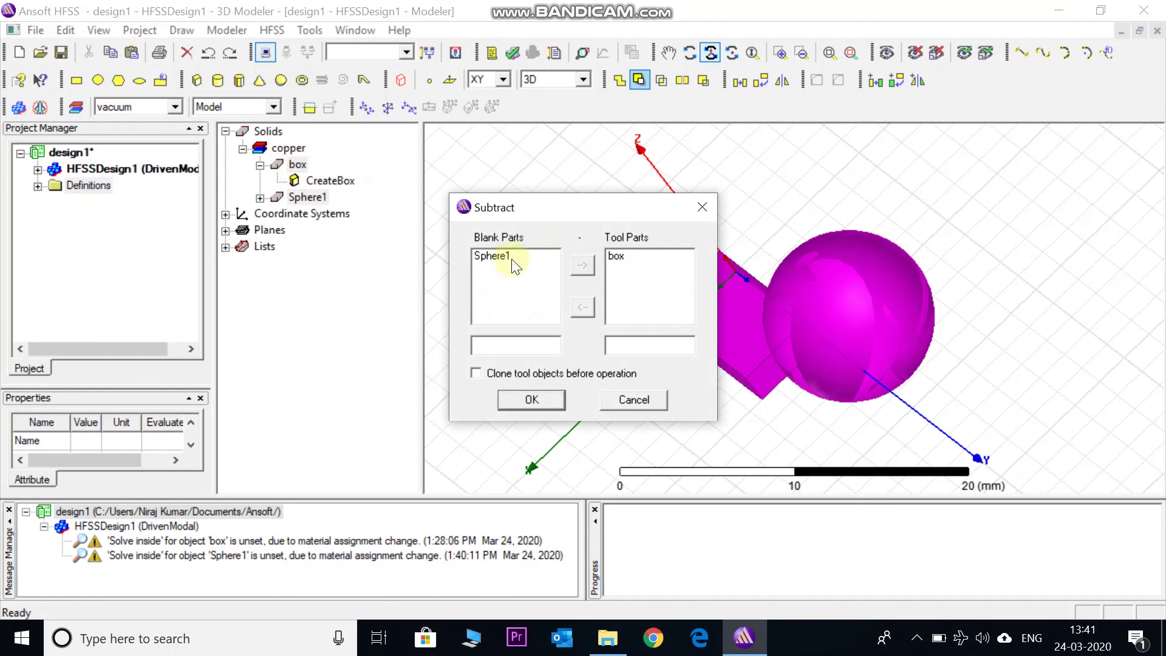
click(521, 400)
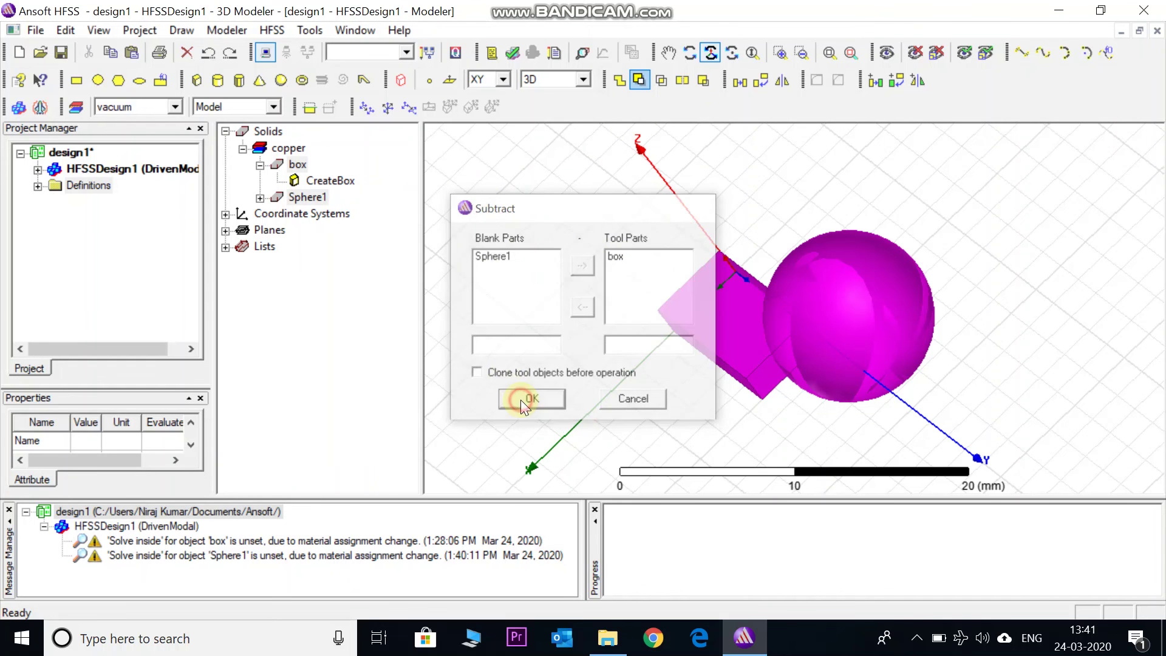
click(372, 333)
drag(736, 351, 1038, 282)
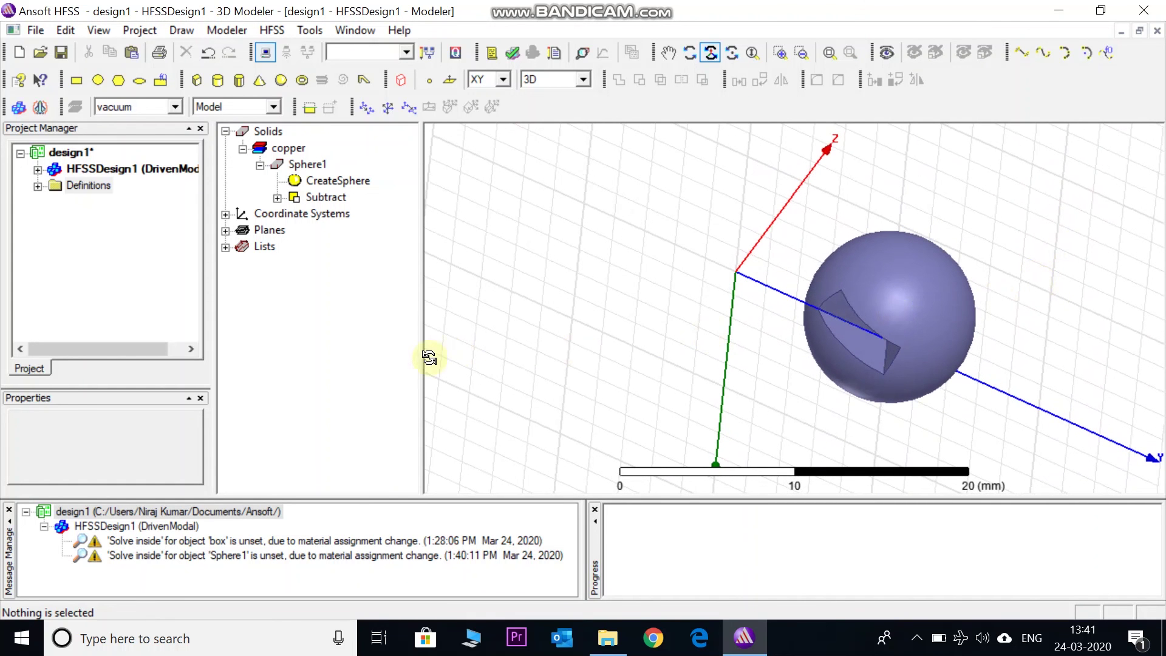